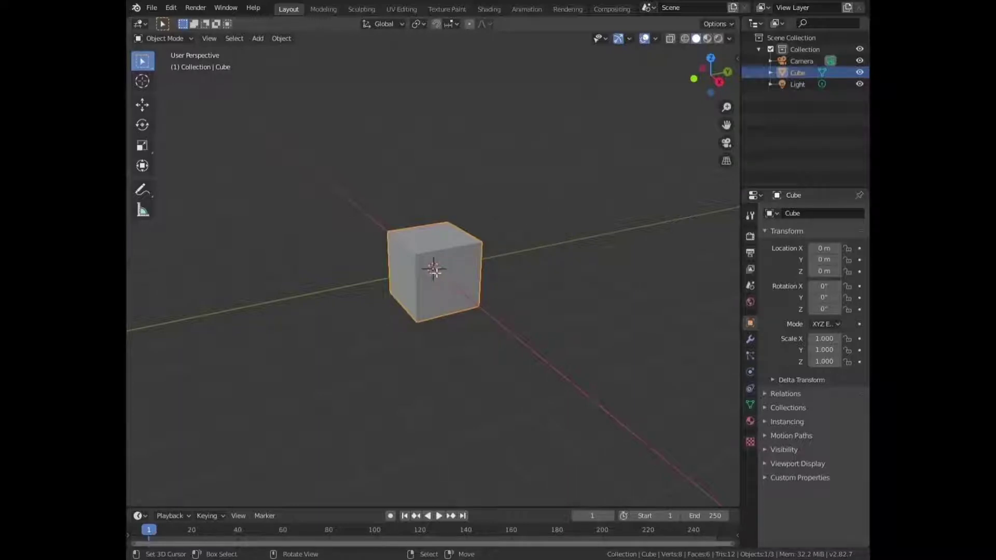
Step: Delete the default cube and add a torus mesh in its place
key("x")
left_click(434, 273)
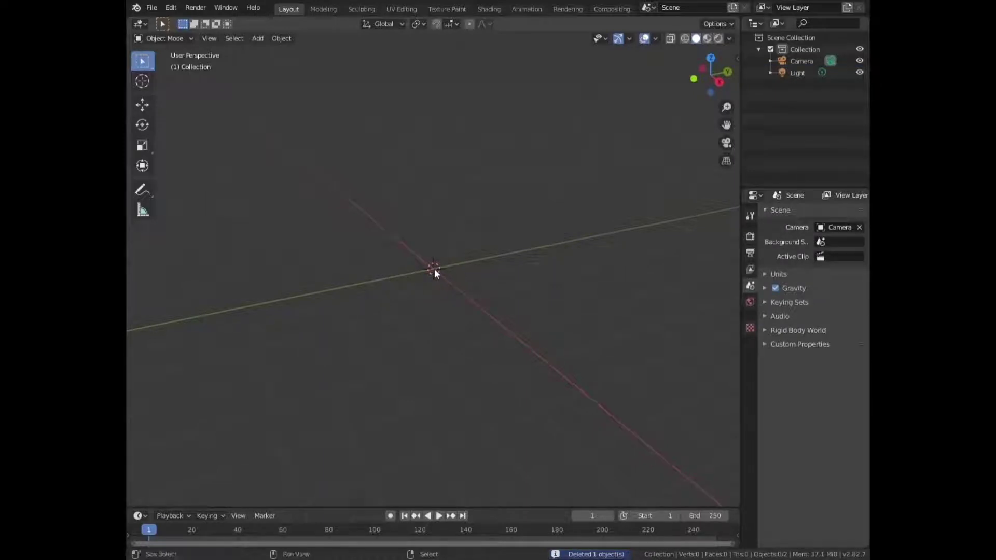
key("shift+a")
mouse_move(434, 268)
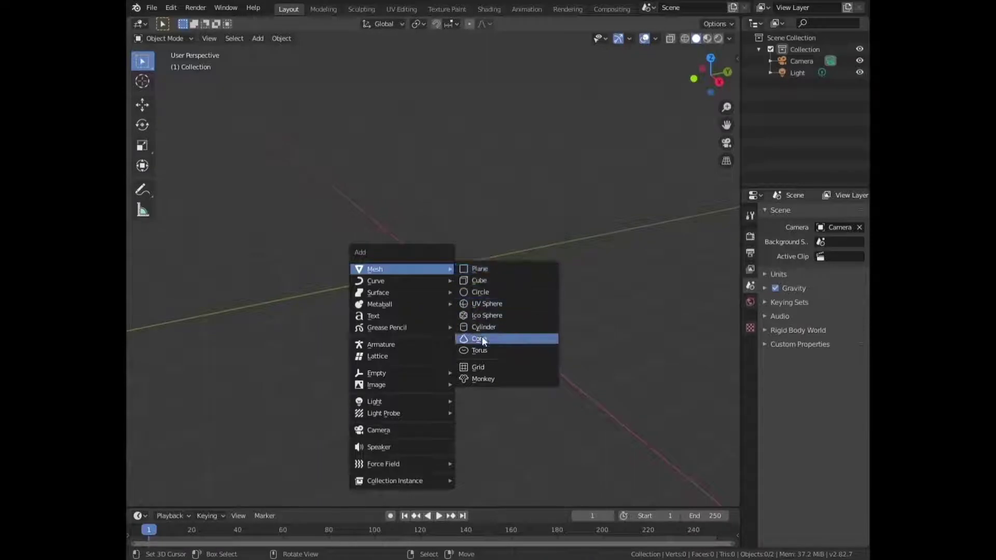
left_click(483, 350)
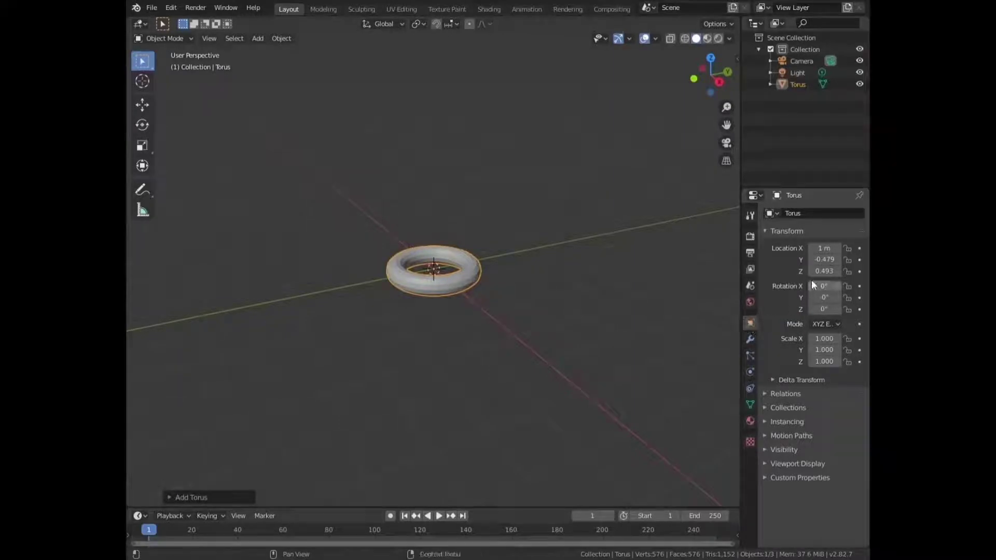
Step: Set the torus's X, Y and Z location to 0 m
left_click(824, 248)
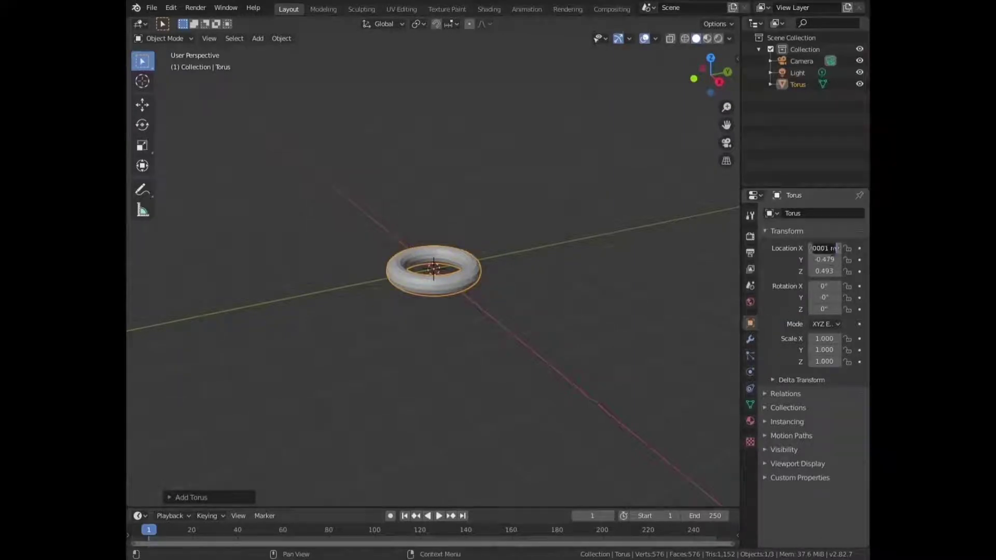
type("0")
key("Tab")
type("0")
key("Tab")
type("0")
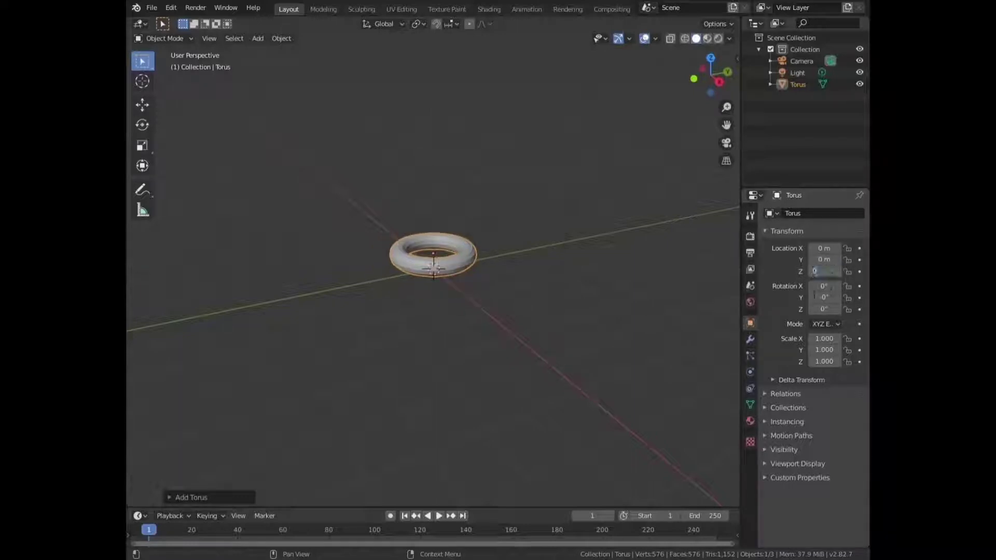
Step: Set the torus's X rotation to 90° so that it stands upright
key("Tab")
type("0")
key("BackSpace")
type("90")
key("Return")
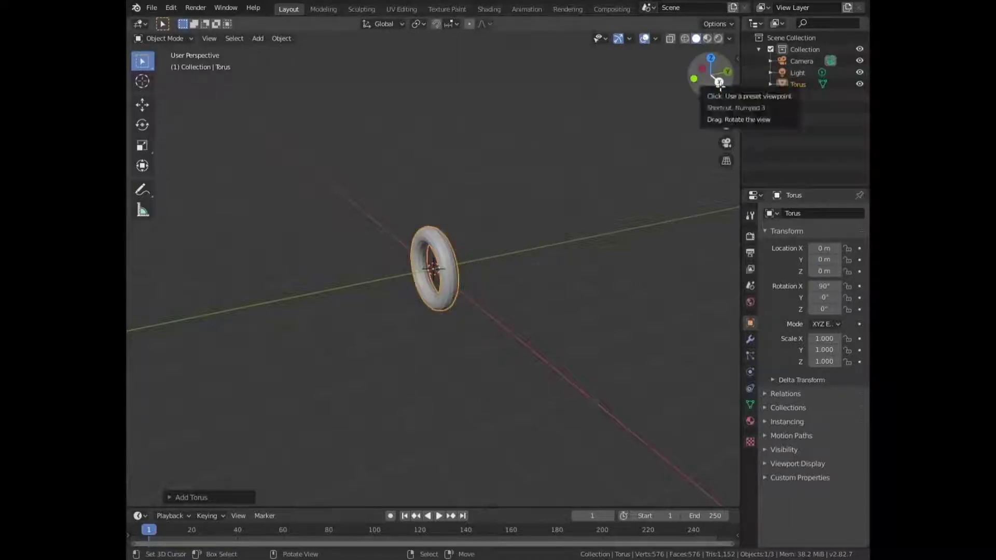
Step: Enter Edit Mode on the torus and display it in Wireframe shading
left_click_drag(719, 83, 640, 89)
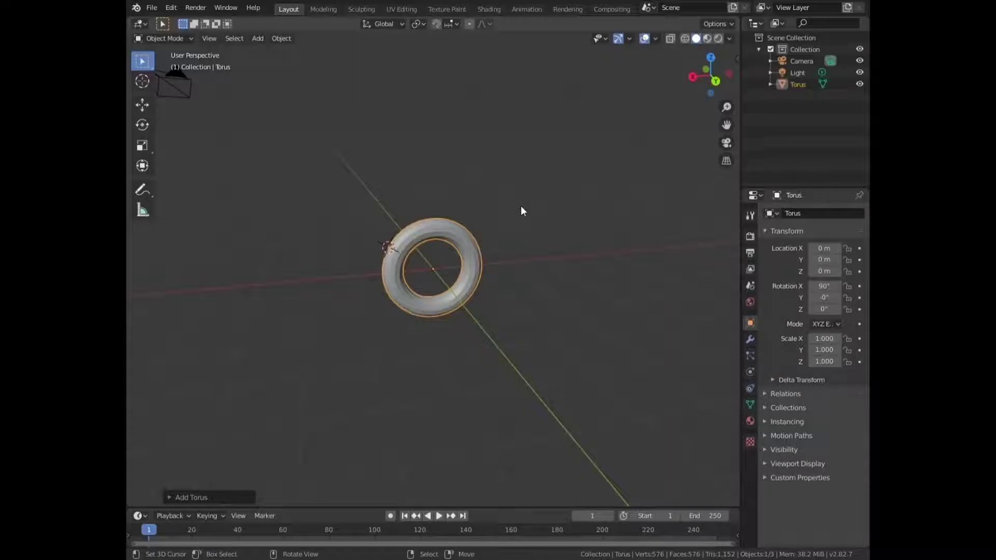
key("Tab")
scroll(525, 210, "up", 1)
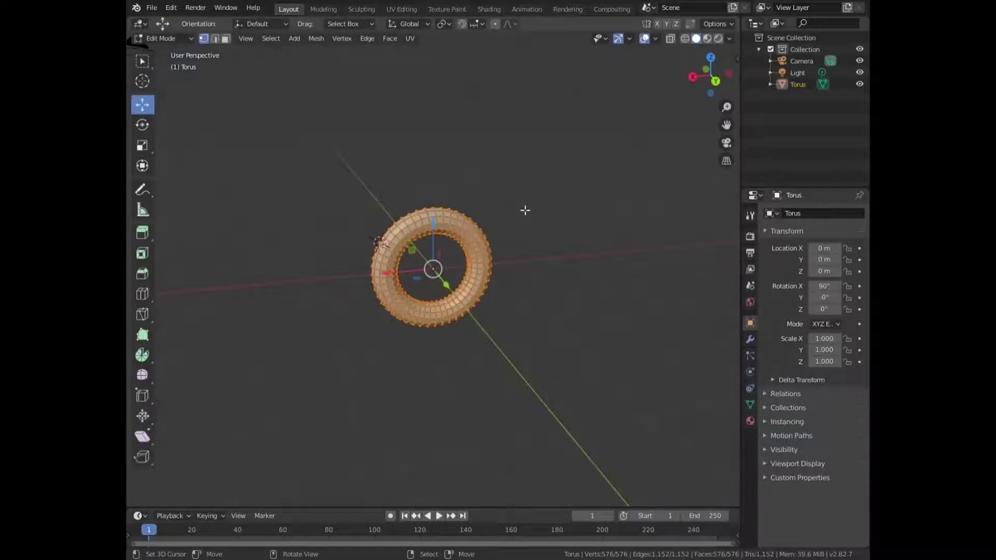
key("z")
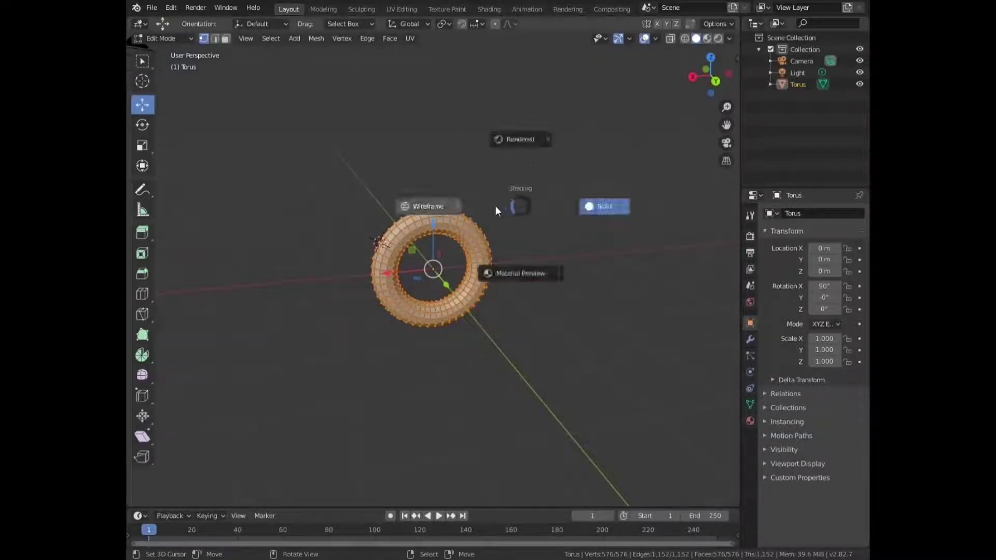
left_click(448, 205)
scroll(452, 208, "up", 1)
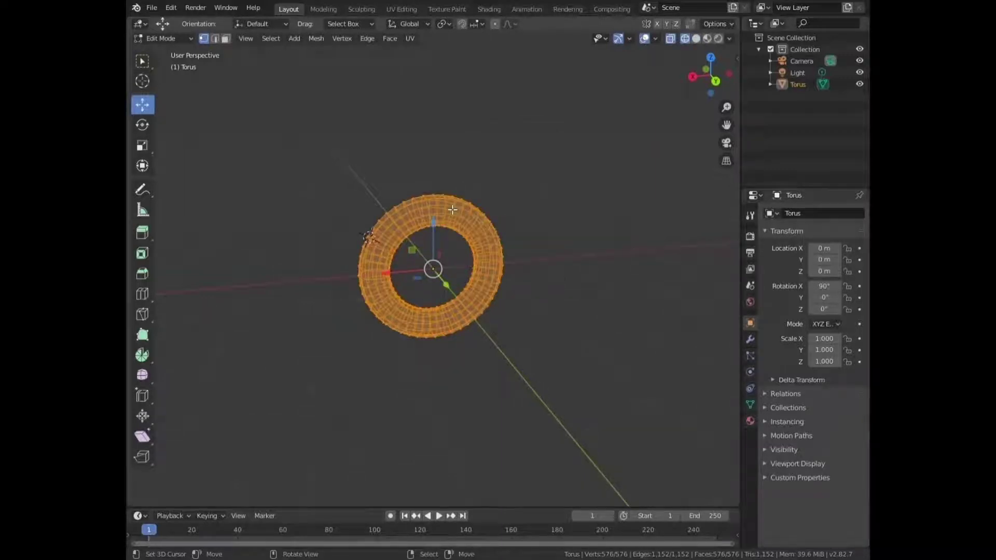
Step: Box-select the upper half of the torus in edge select mode and move it up along Z to form an elongated chain link
left_click_drag(717, 83, 711, 81)
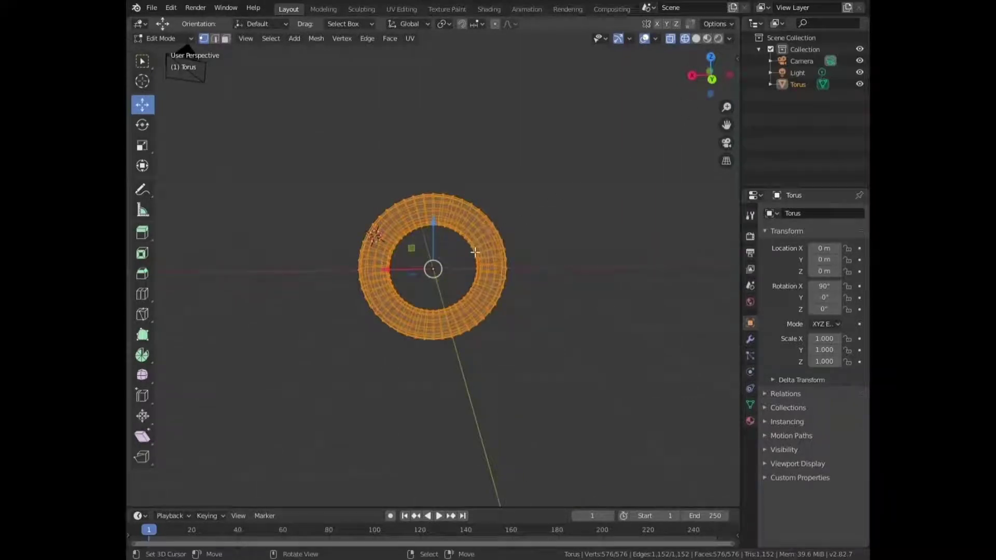
key("alt+a")
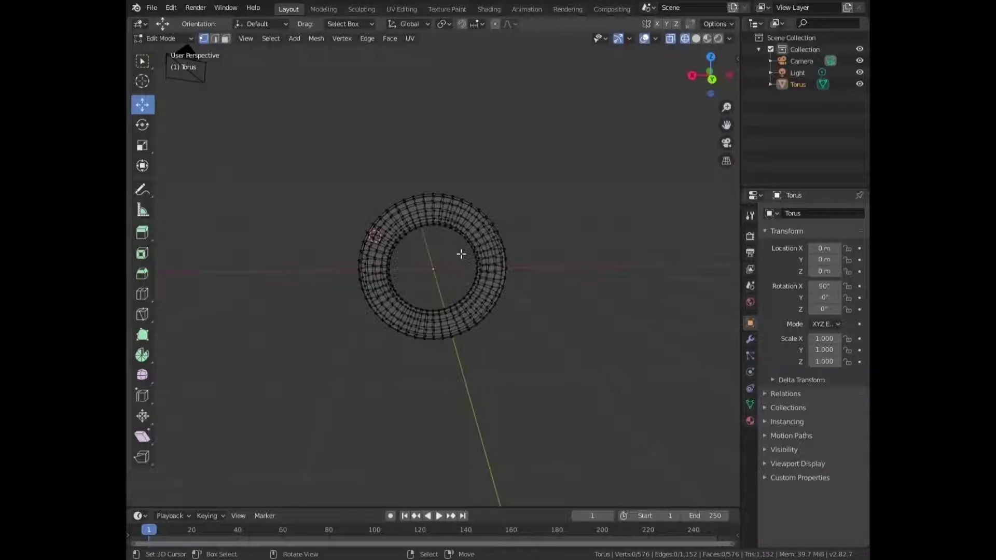
key("2")
key("b")
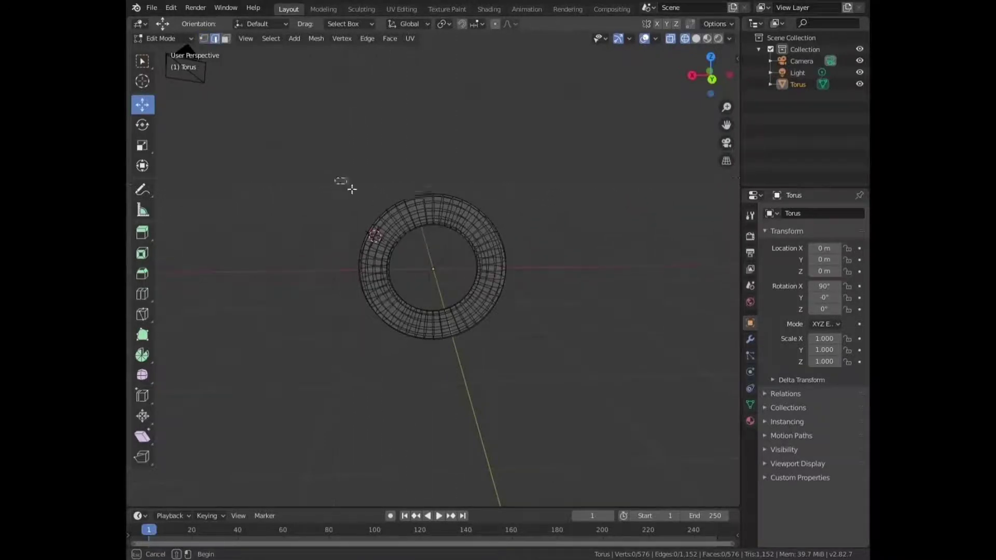
left_click_drag(335, 177, 522, 280)
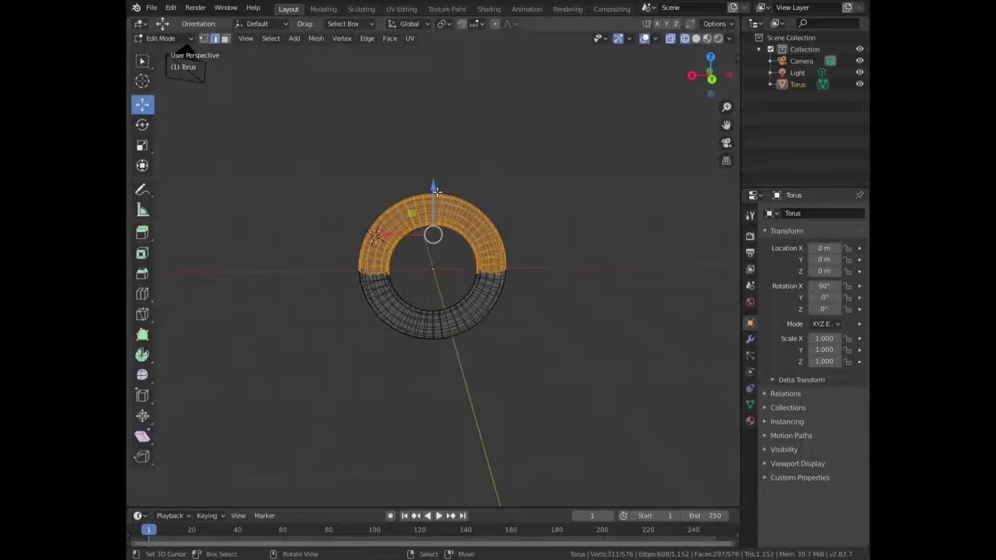
left_click_drag(437, 191, 442, 90)
scroll(508, 116, "down", 3)
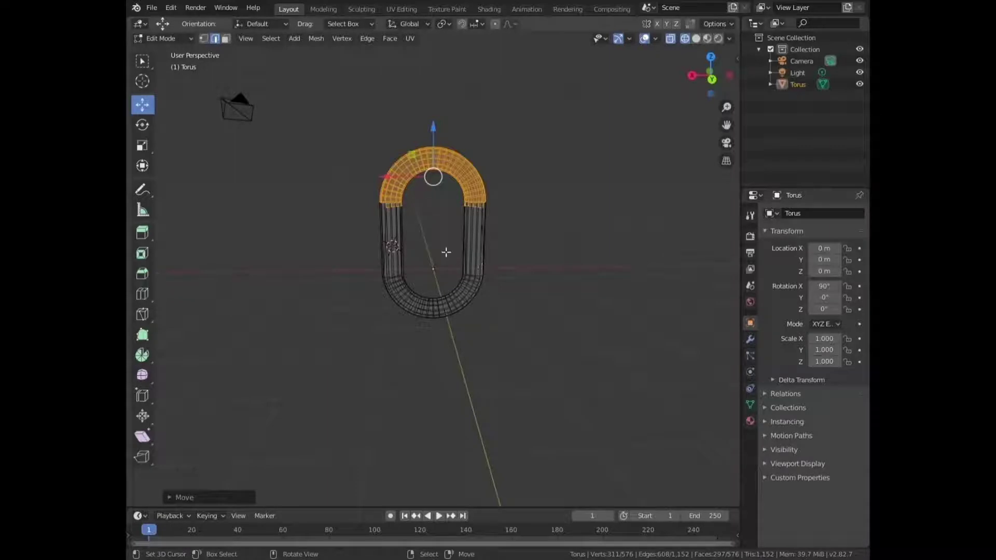
Step: Return to Object Mode and display the link in Solid shading
key("Tab")
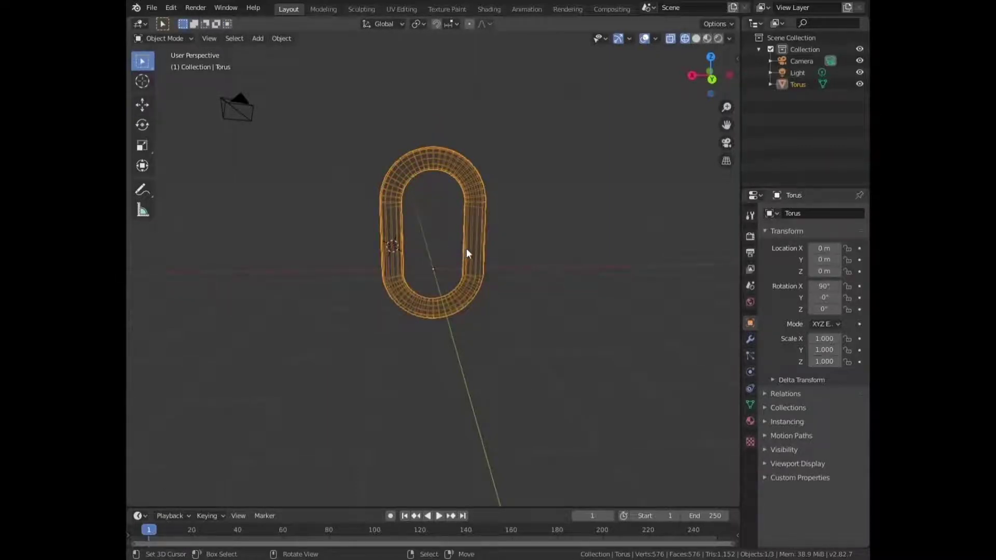
key("z")
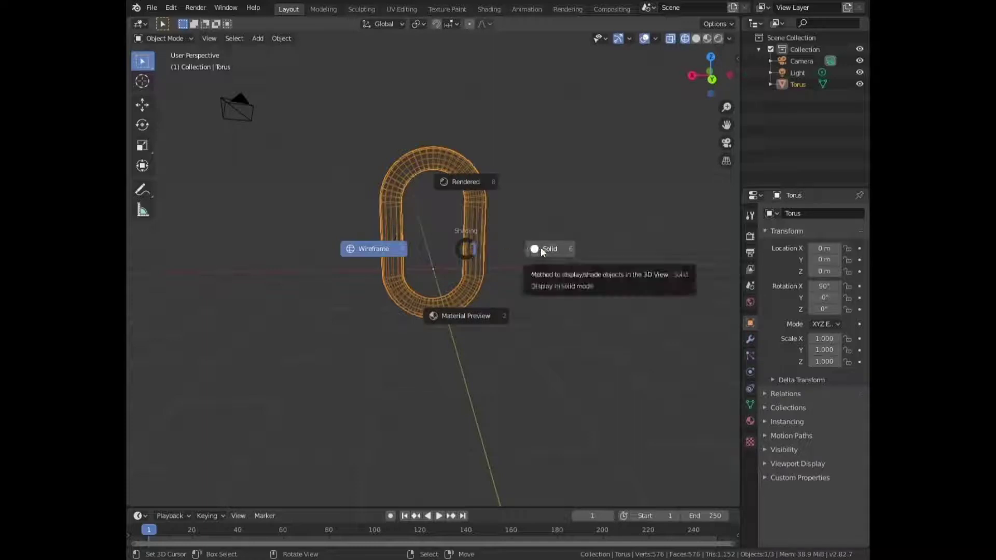
left_click(565, 250)
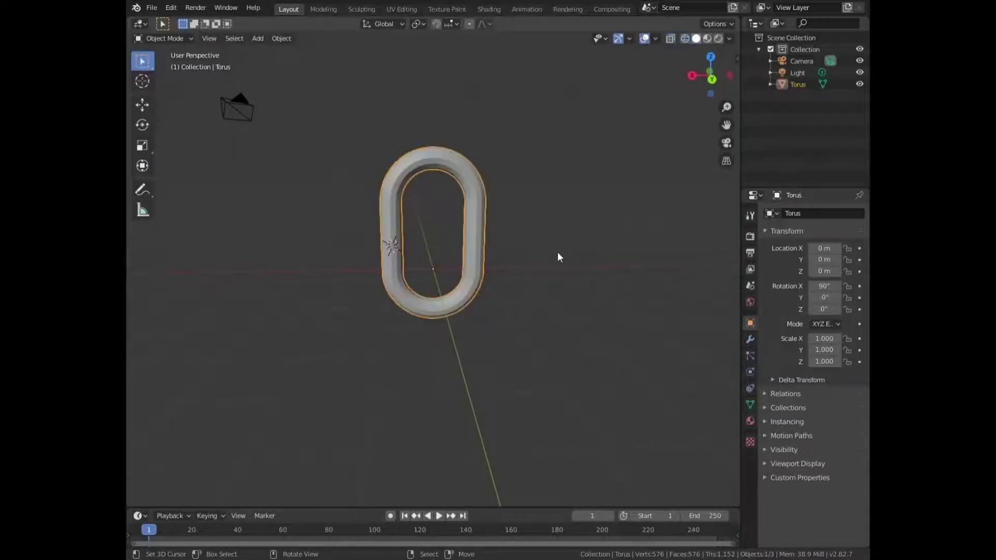
Step: Apply Shade Smooth to the link
scroll(507, 244, "up", 1)
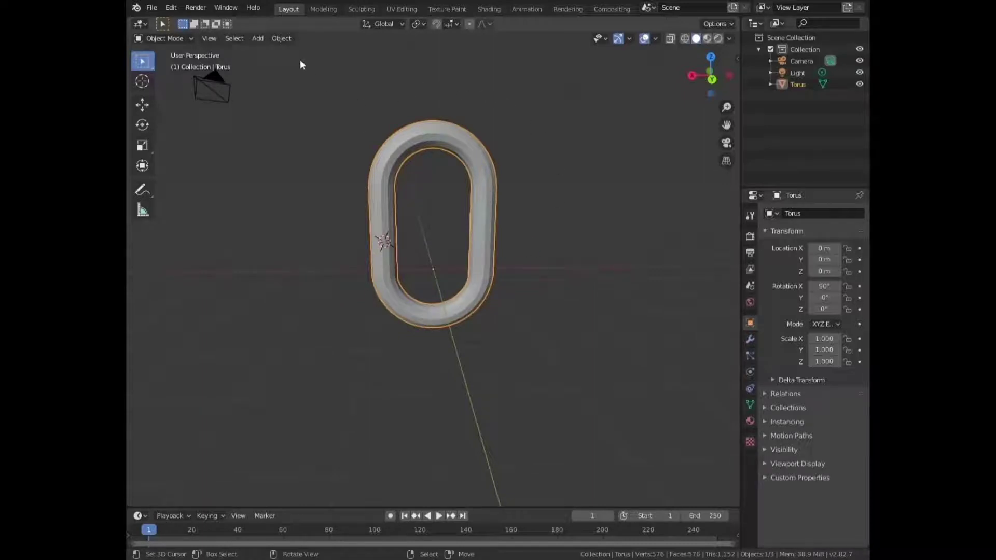
left_click(288, 42)
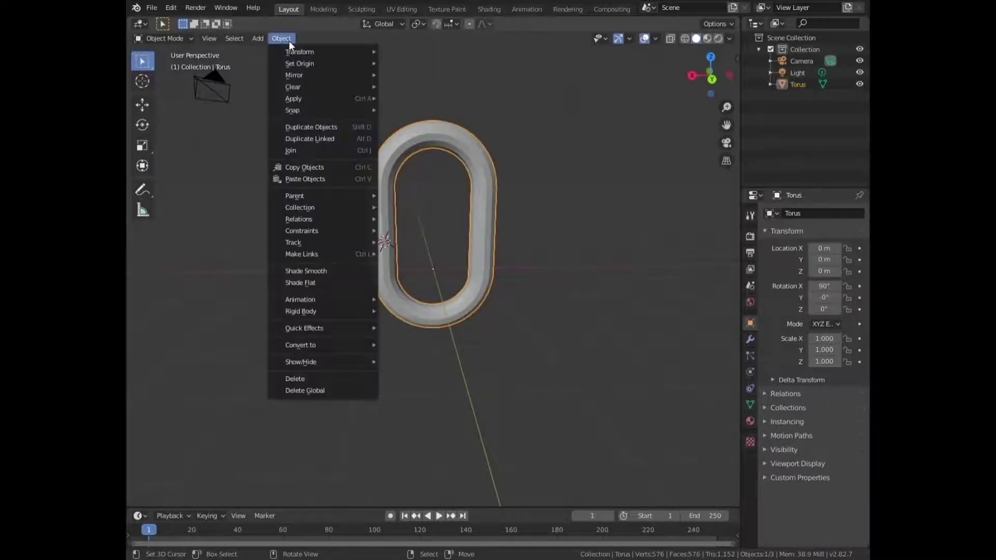
left_click(323, 272)
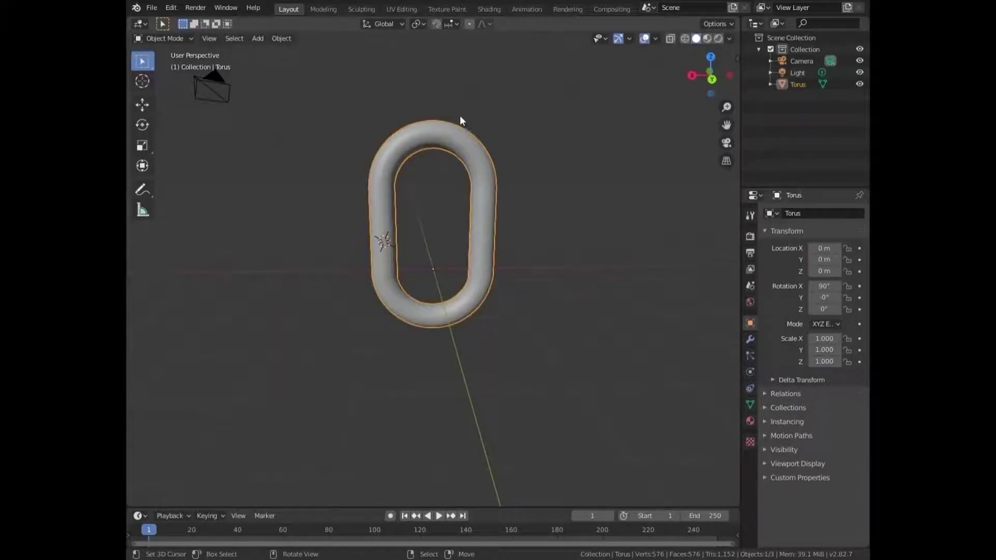
Step: Create a new material for the link with Use Nodes turned off and a dark grey base color
left_click(750, 421)
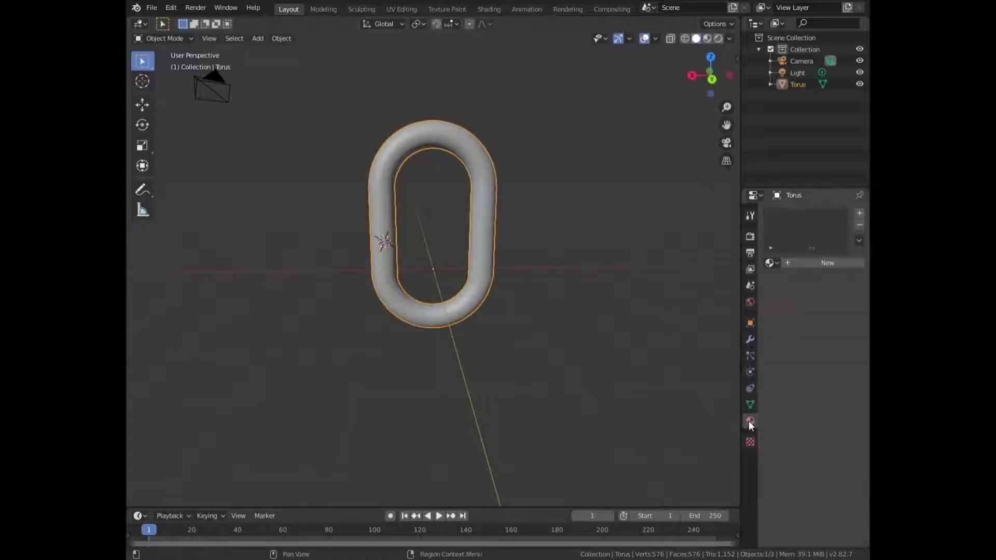
left_click(823, 266)
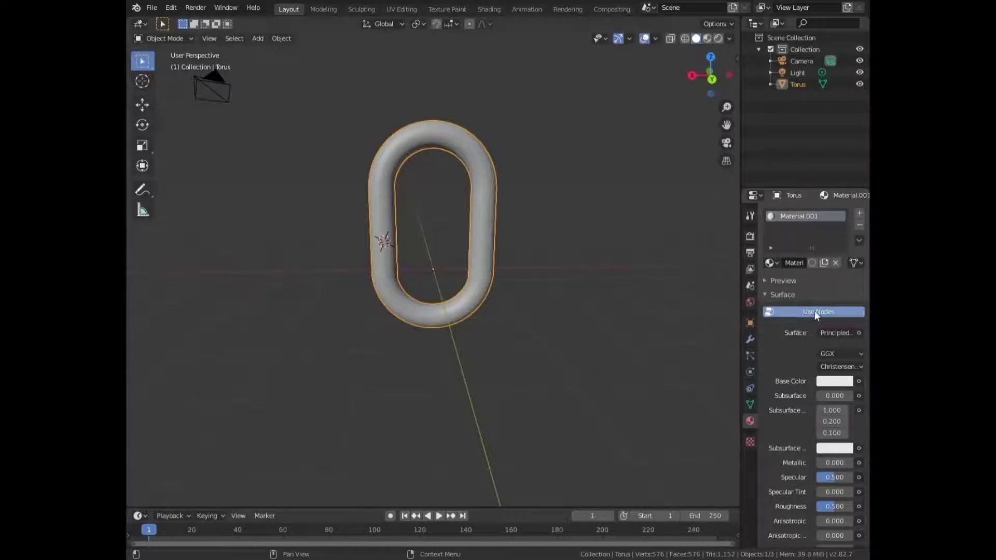
left_click(840, 314)
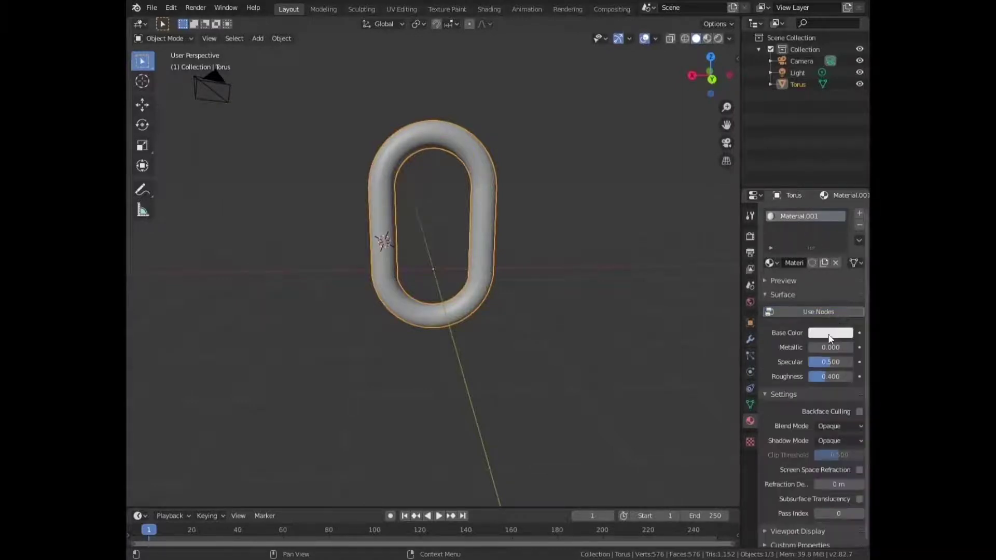
left_click(830, 335)
left_click_drag(843, 184, 843, 213)
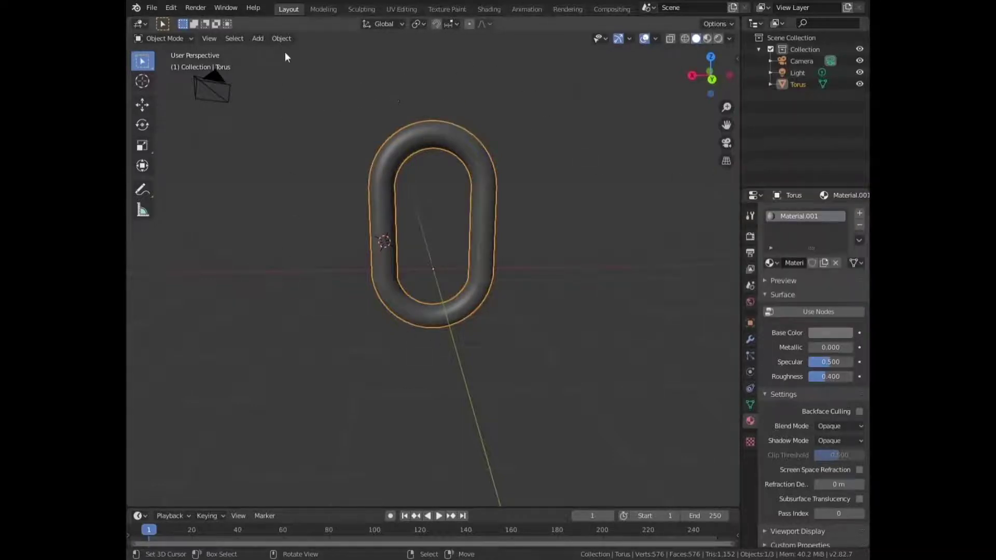
Step: Export the finished link model in FBX format
left_click(152, 14)
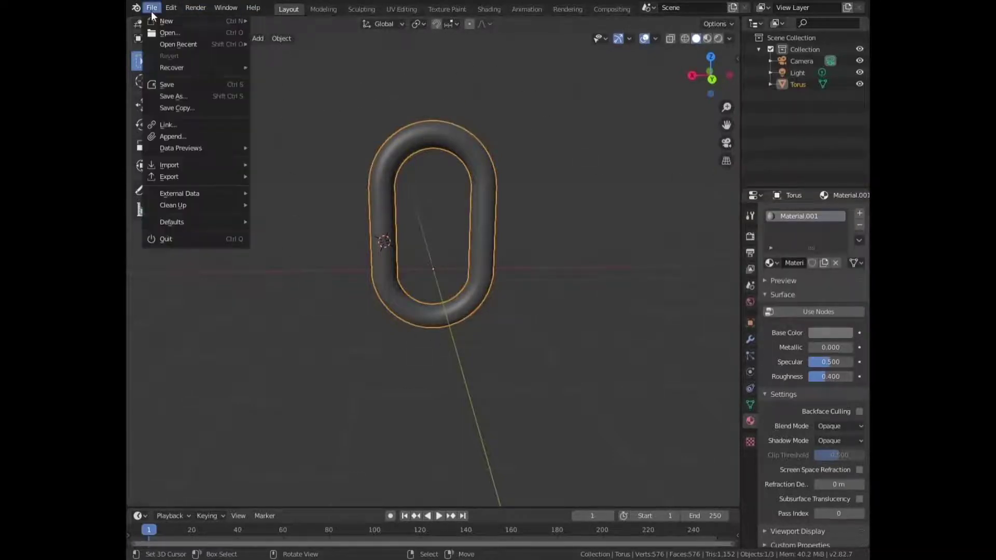
mouse_move(158, 178)
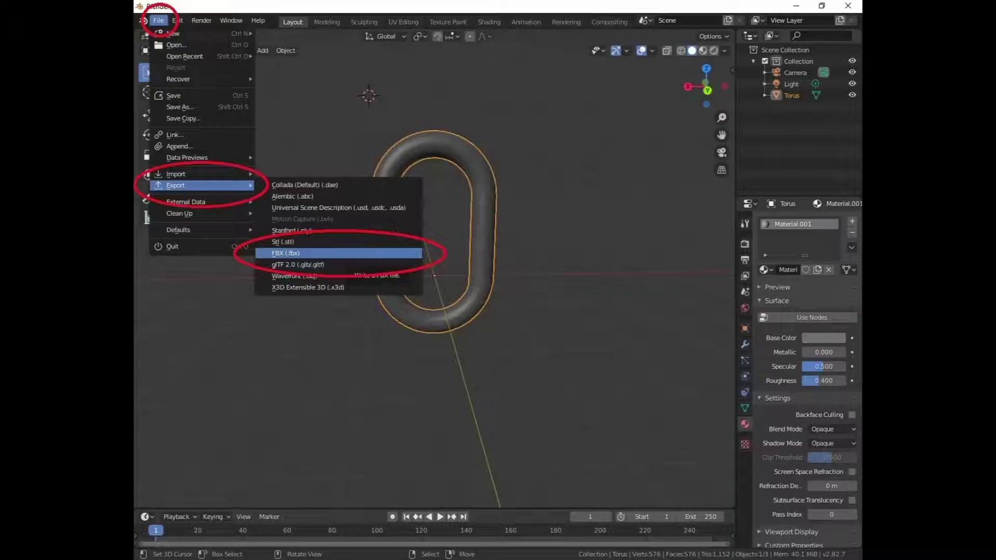
left_click(337, 253)
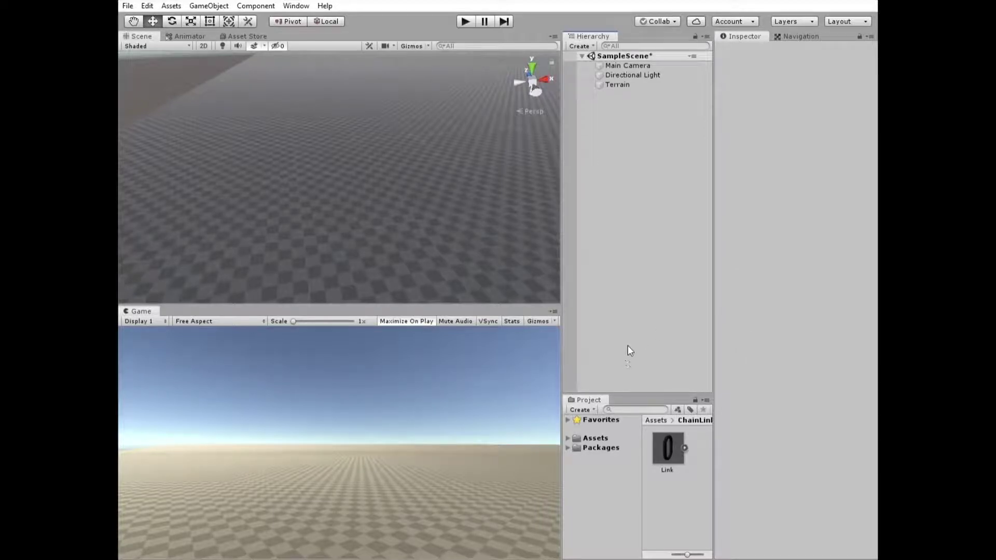
Step: Switch to Unity and place the Link model from the ChainLink assets folder onto the terrain in the scene
left_click(589, 437)
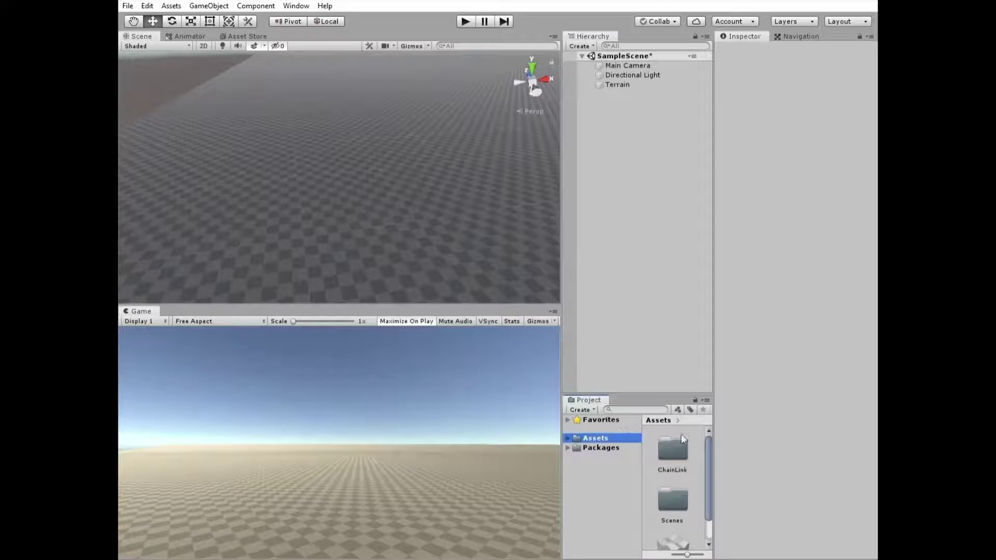
double_click(673, 445)
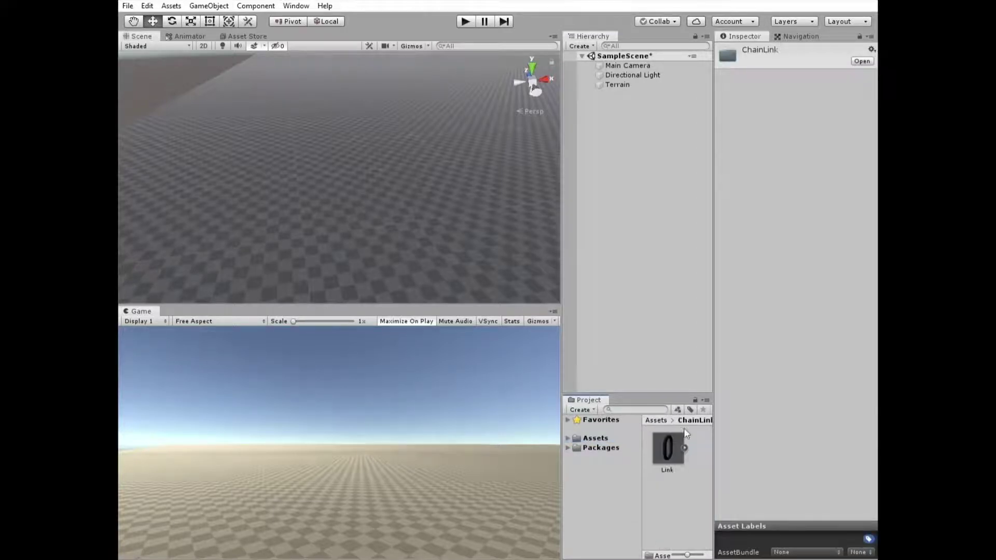
left_click_drag(668, 442, 355, 170)
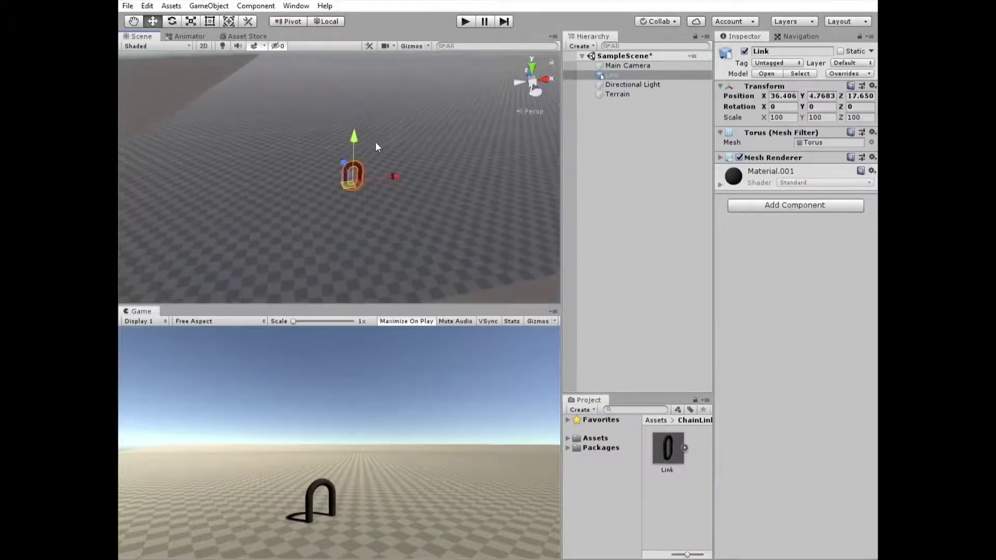
Step: Move the link farther back and up above the terrain, to about X 42.9, Y 15.1, Z 27.8, and frame it in view
left_click_drag(345, 151, 319, 115)
left_click_drag(378, 134, 405, 129)
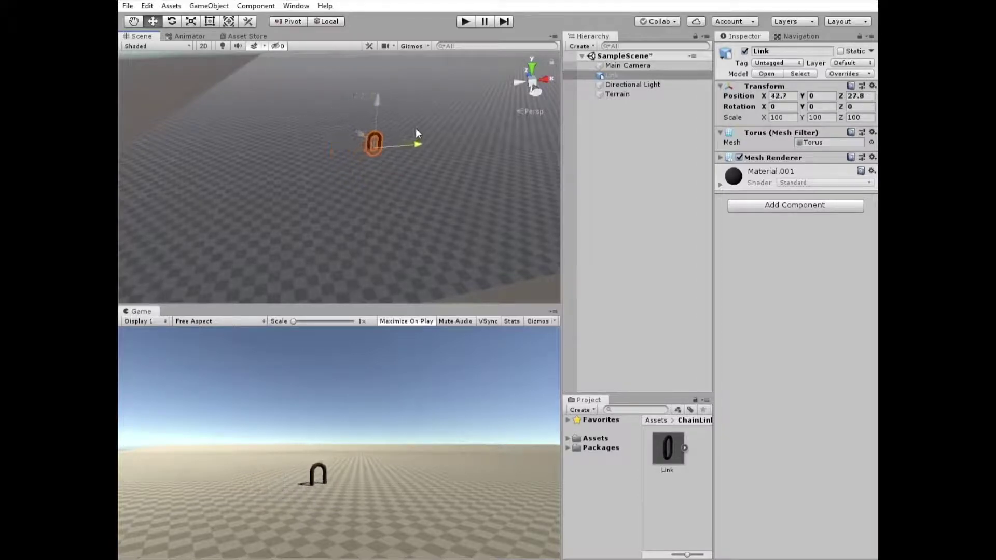
left_click_drag(378, 100, 389, 12)
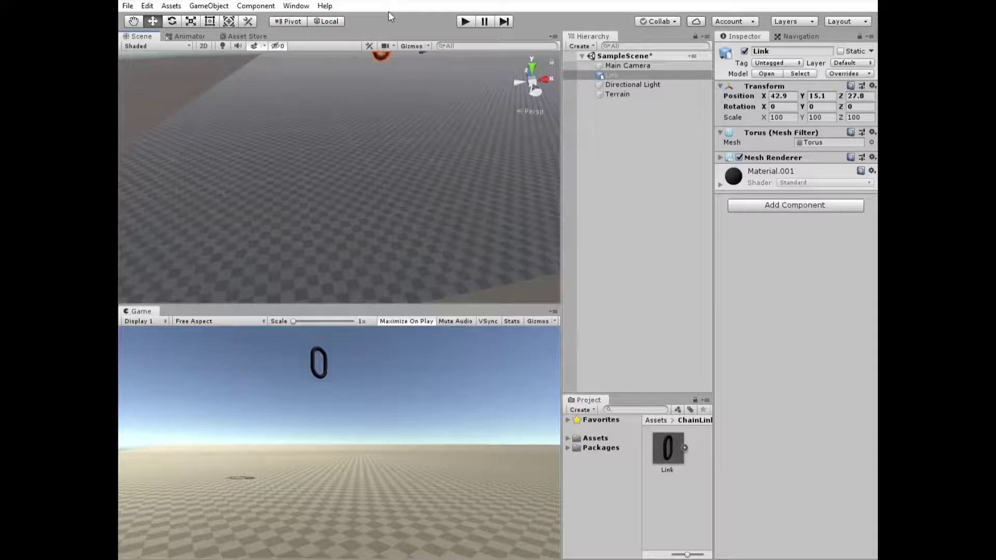
key("f")
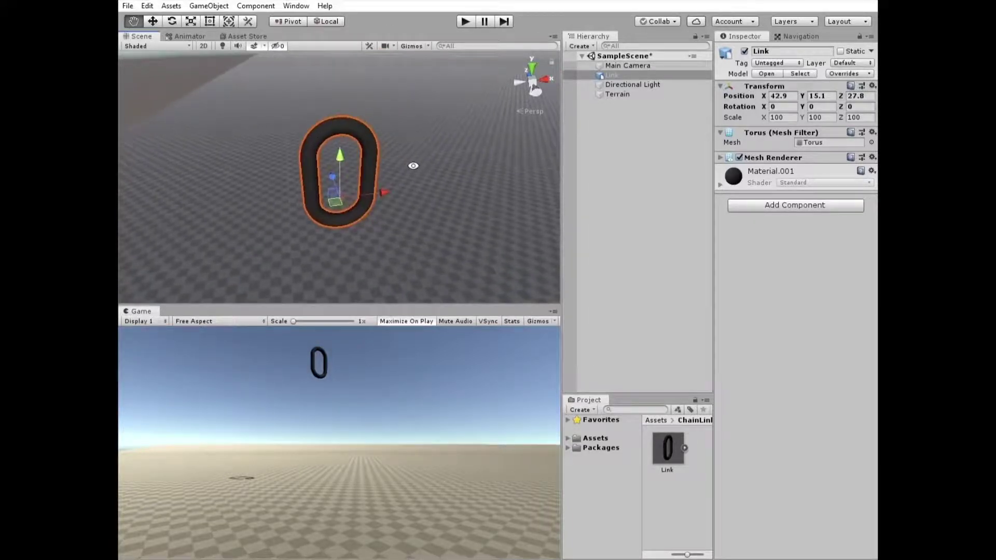
left_click_drag(407, 161, 496, 91, "alt")
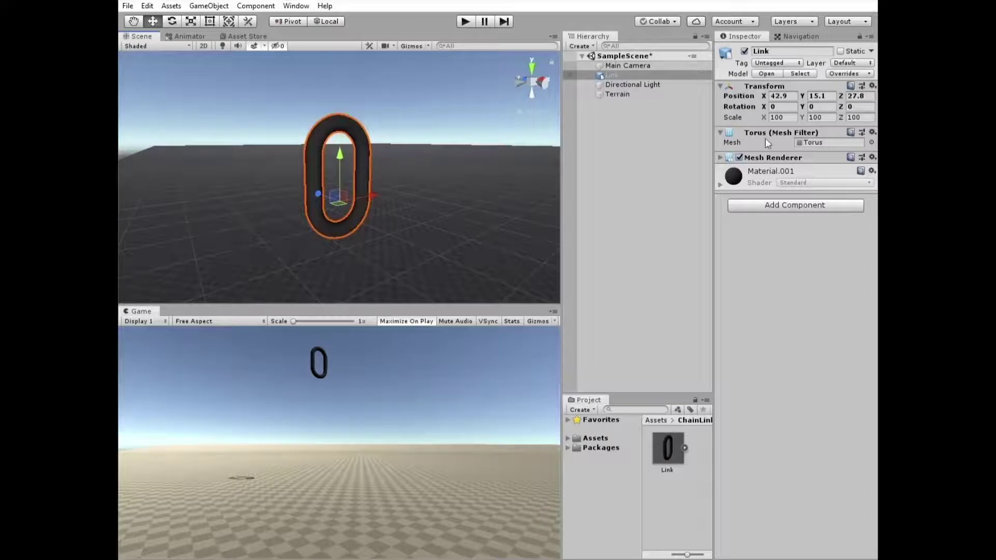
Step: Add a Rigidbody to the link and duplicate it in the scene
left_click(798, 205)
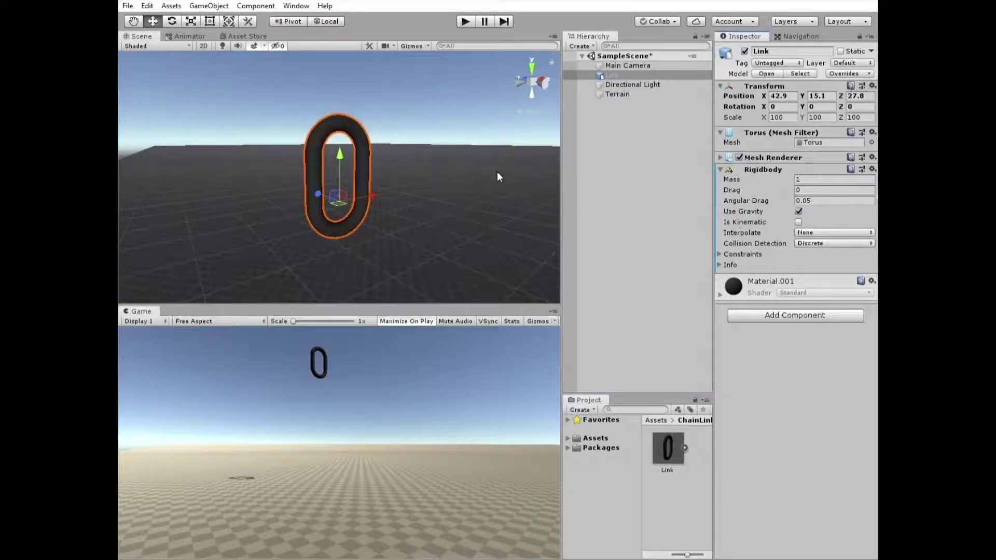
left_click(632, 74)
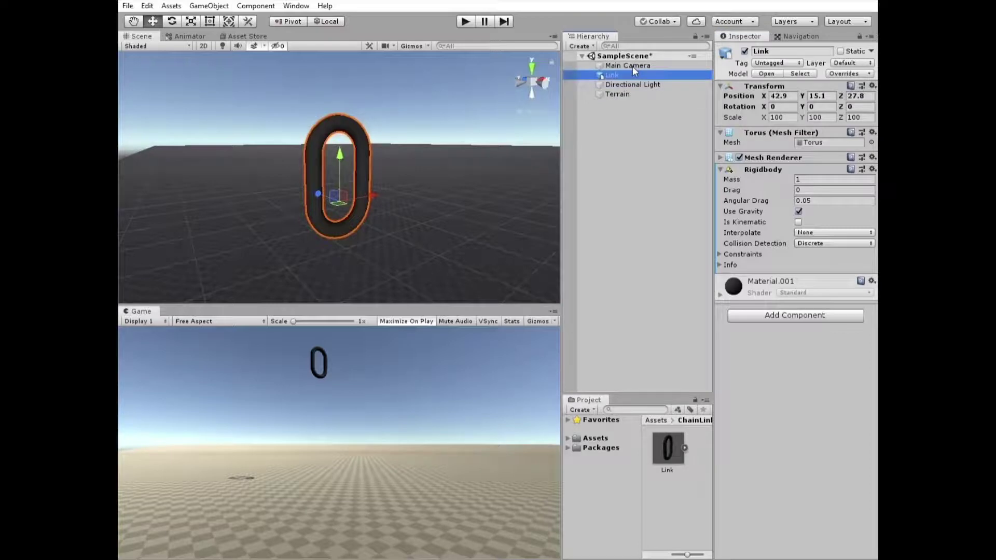
key("ctrl+d")
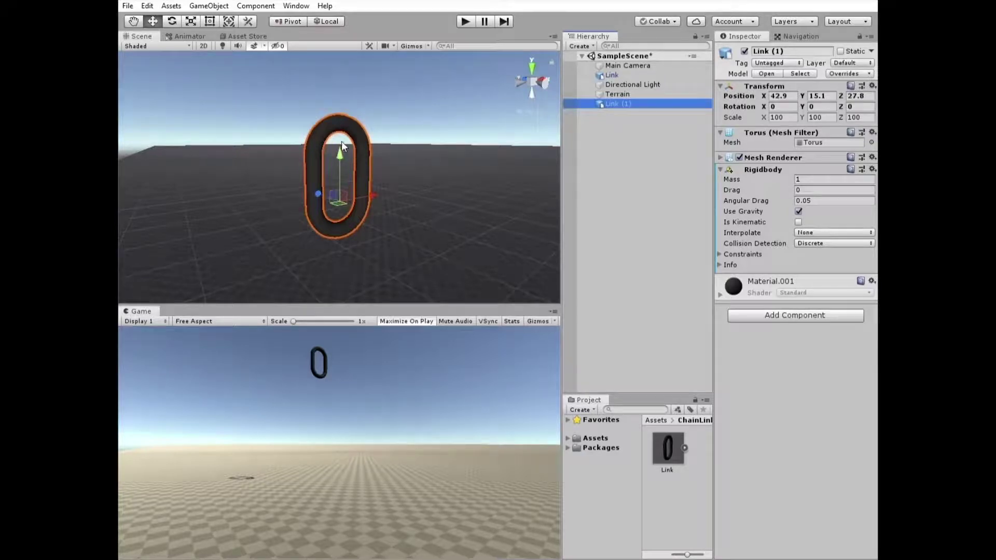
Step: Lower the duplicated link to about Y 12.18 and set its Y rotation to 90
left_click_drag(341, 141, 329, 223)
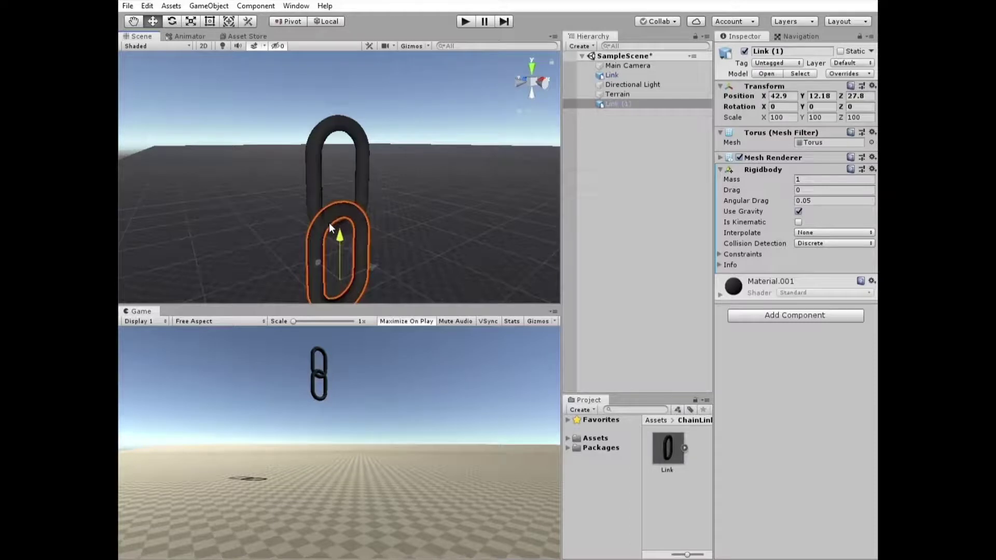
key("f")
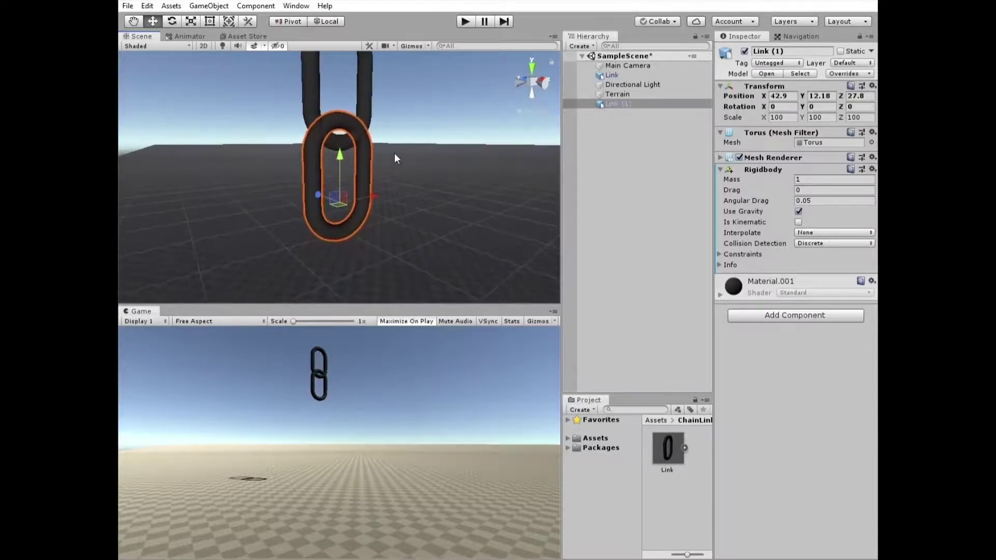
left_click(824, 103)
type("90")
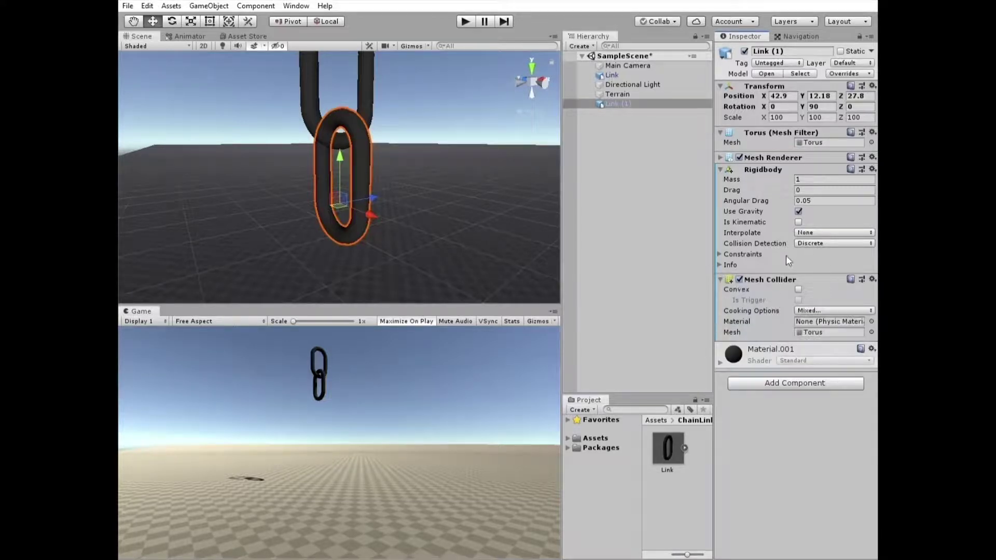
Step: Give Link (1) a convex Mesh Collider and a Hinge Joint
left_click(798, 288)
left_click(752, 383)
type("hin")
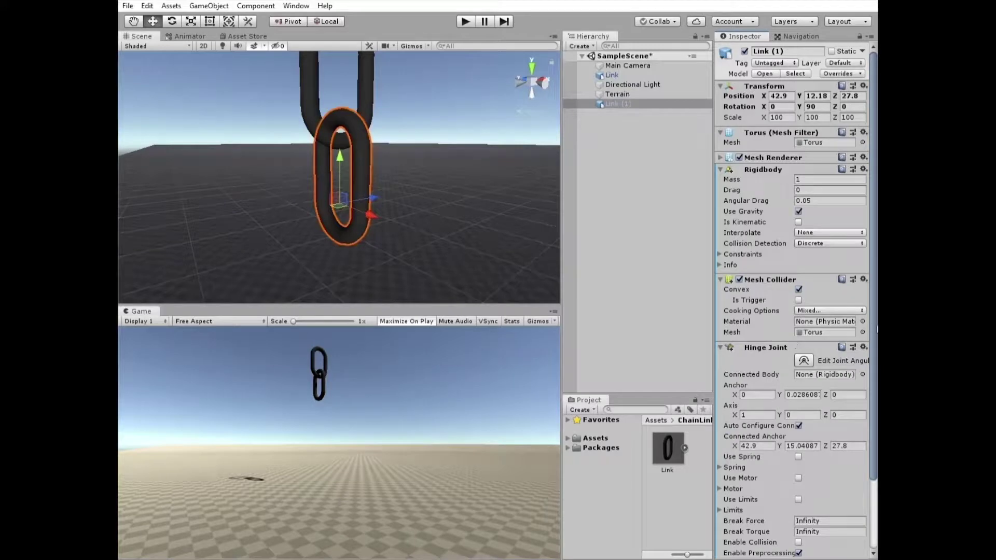
Step: Connect Link (1)'s Hinge Joint to the Link body and nudge Link (1) down to about Y 12.13
left_click_drag(871, 330, 870, 385)
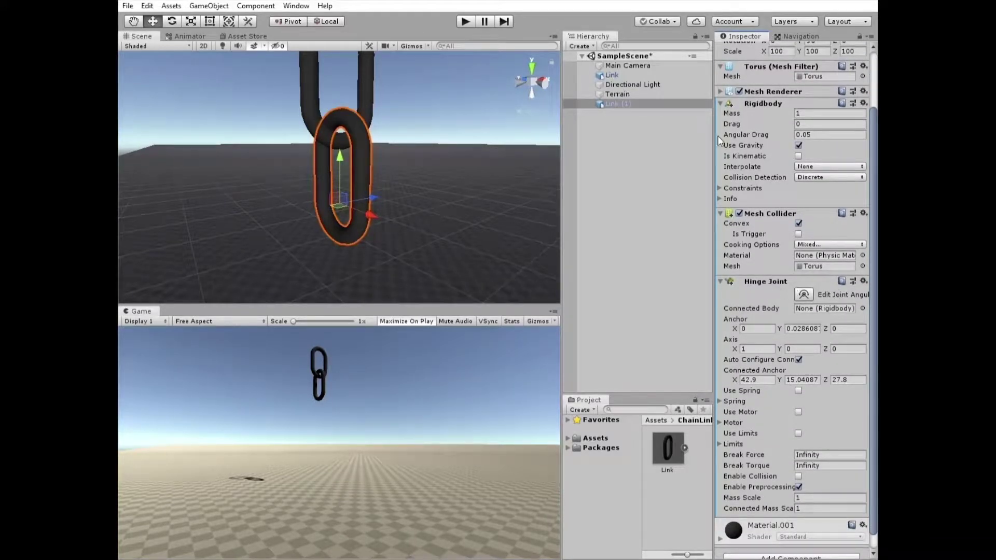
left_click_drag(636, 73, 808, 300)
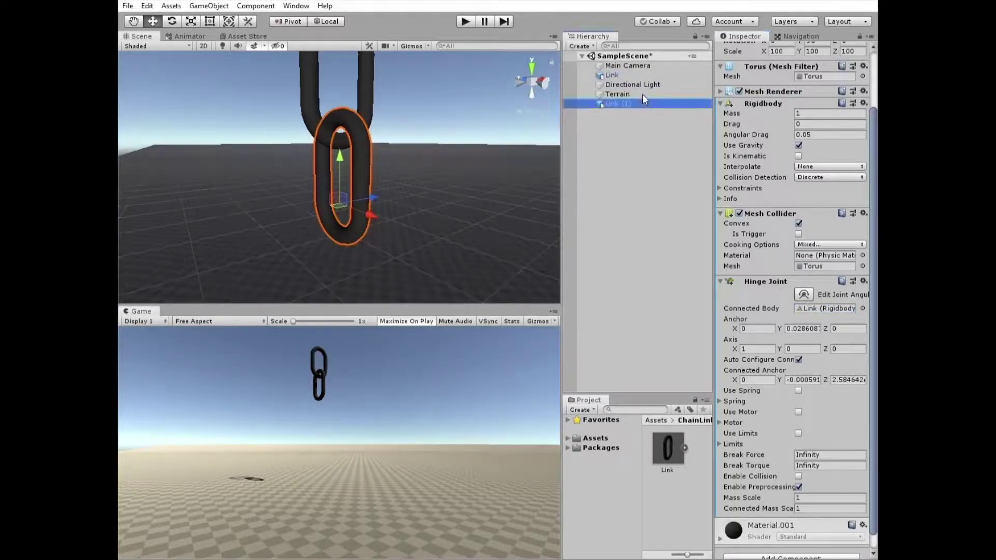
scroll(456, 215, "down", 3)
left_click(339, 148)
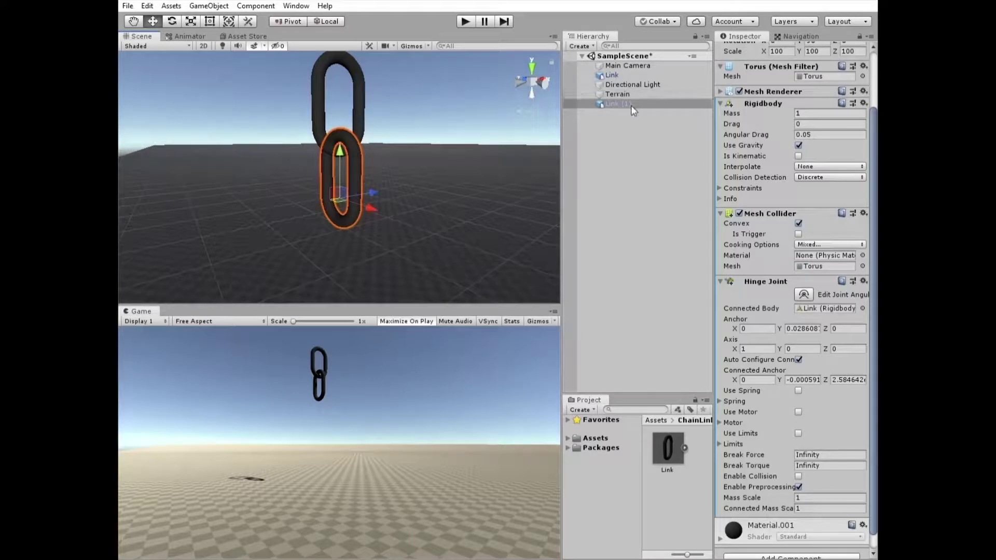
Step: Duplicate Link (1), lowering the copy to about Y 9.16 with its Y rotation set to 0
key("ctrl+d")
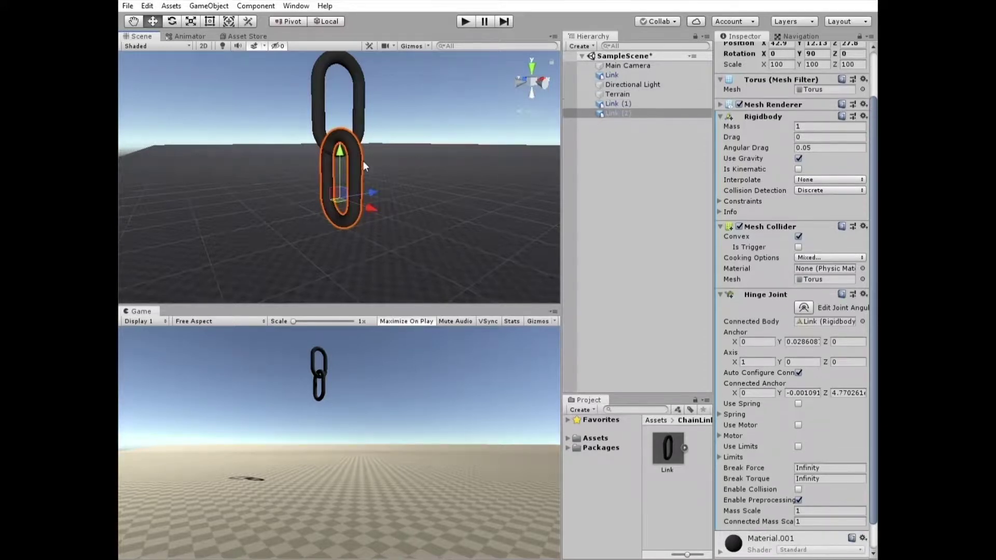
left_click_drag(340, 150, 339, 204)
key("f")
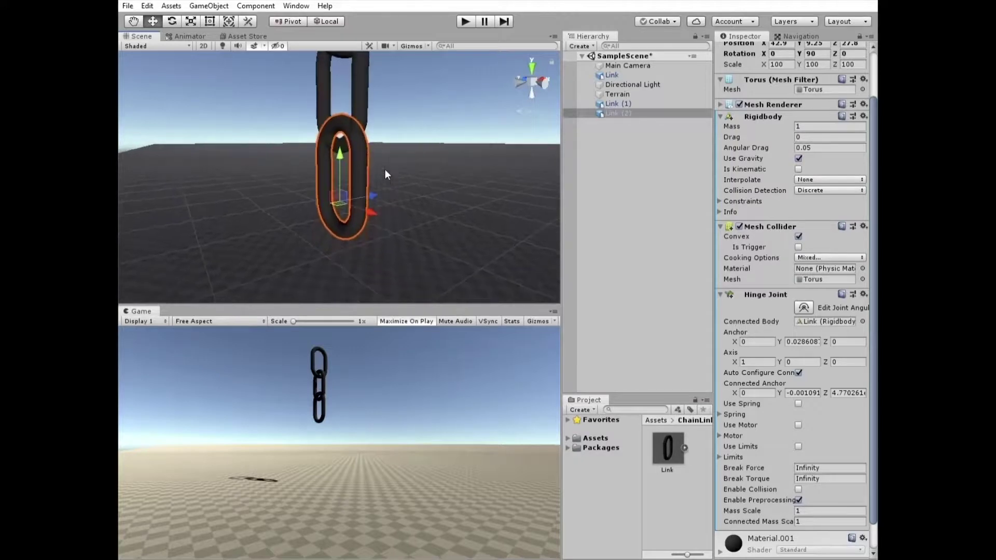
left_click_drag(340, 147, 340, 149)
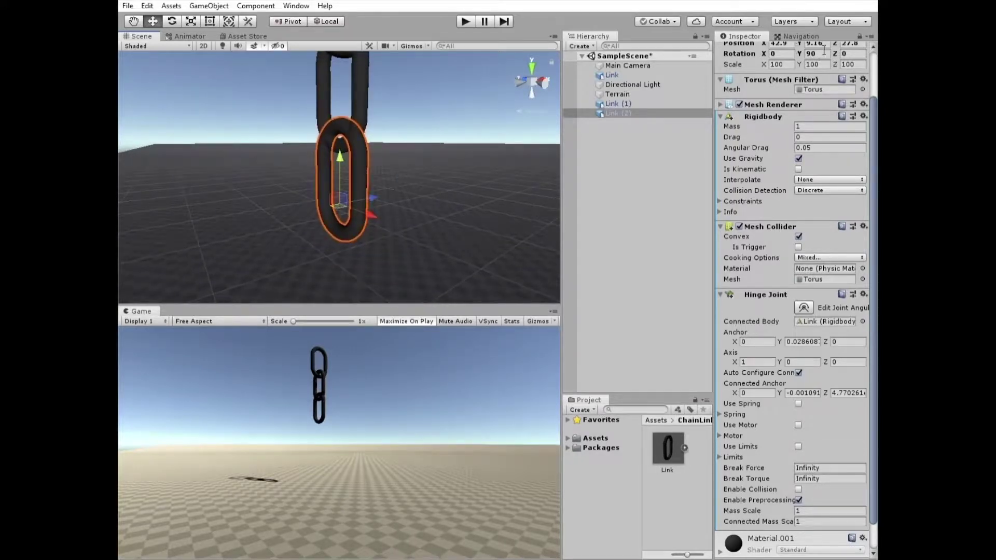
scroll(846, 119, "up", 2)
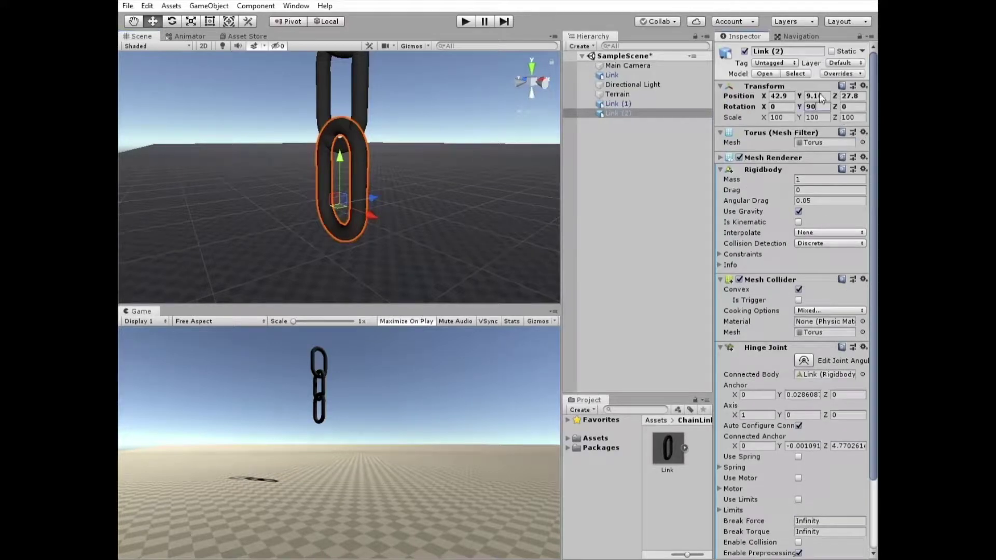
left_click(824, 106)
type("0")
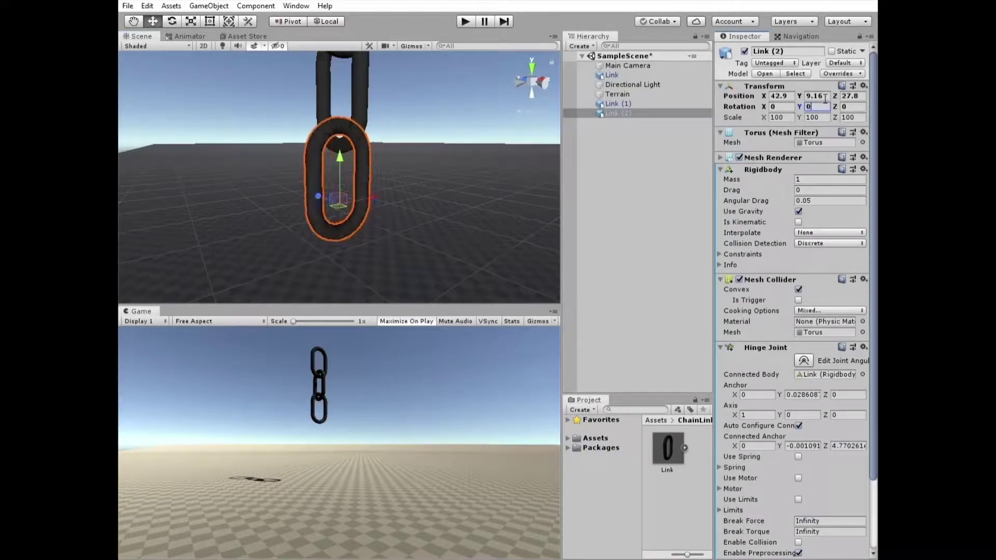
Step: Duplicate Link (1) again and lower the copy to about Y 6.25, below Link (2)
left_click_drag(370, 122, 290, 148, "alt")
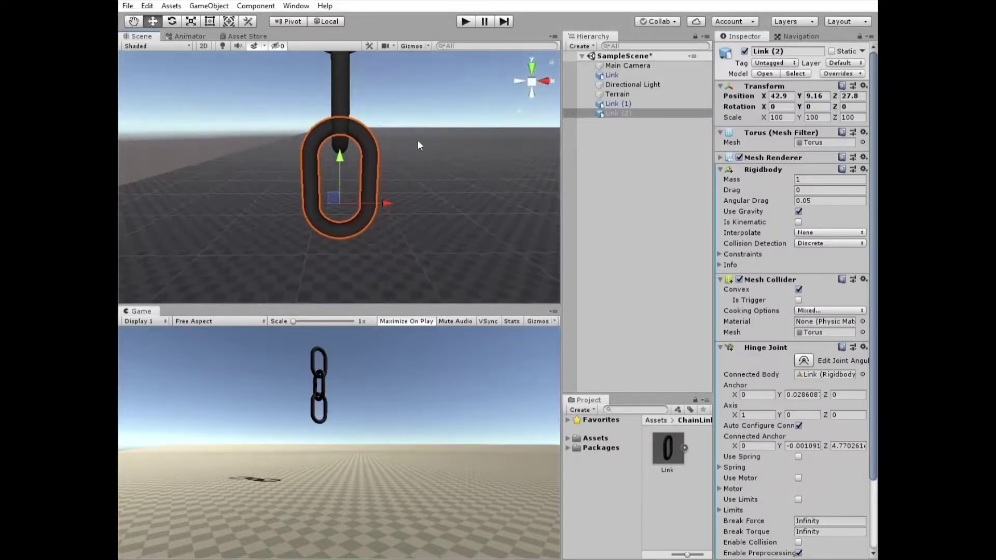
scroll(418, 140, "down", 1)
left_click(632, 103)
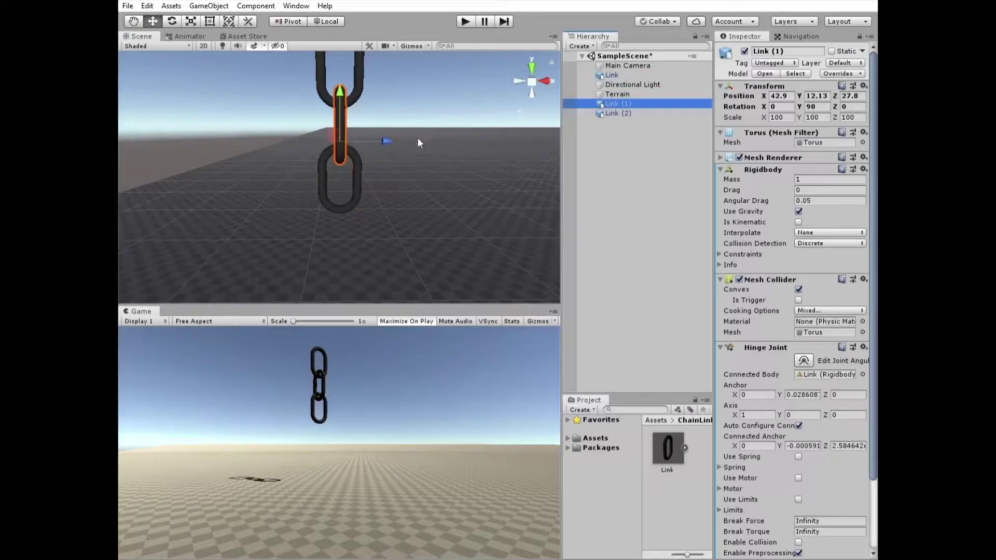
key("ctrl+d")
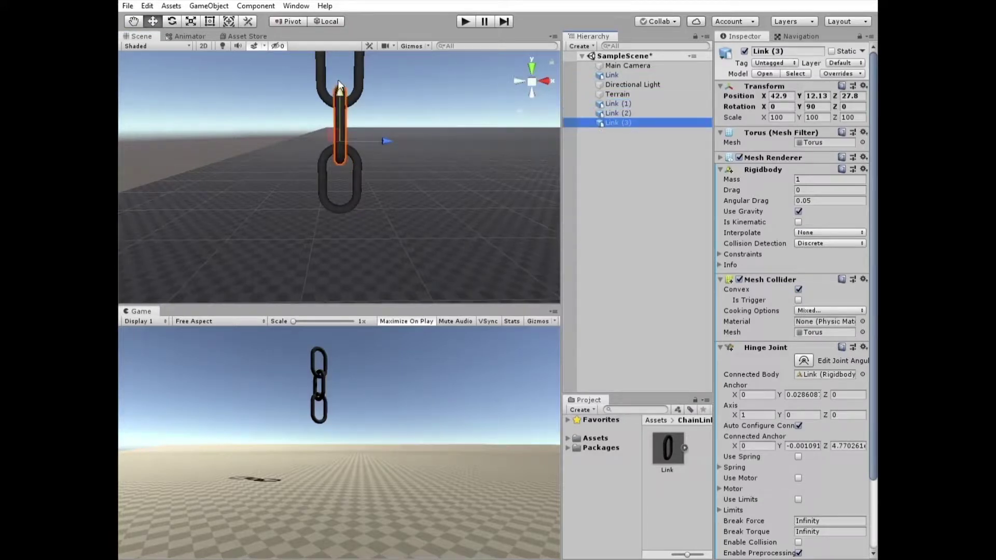
left_click(338, 87)
left_click_drag(338, 82, 339, 189)
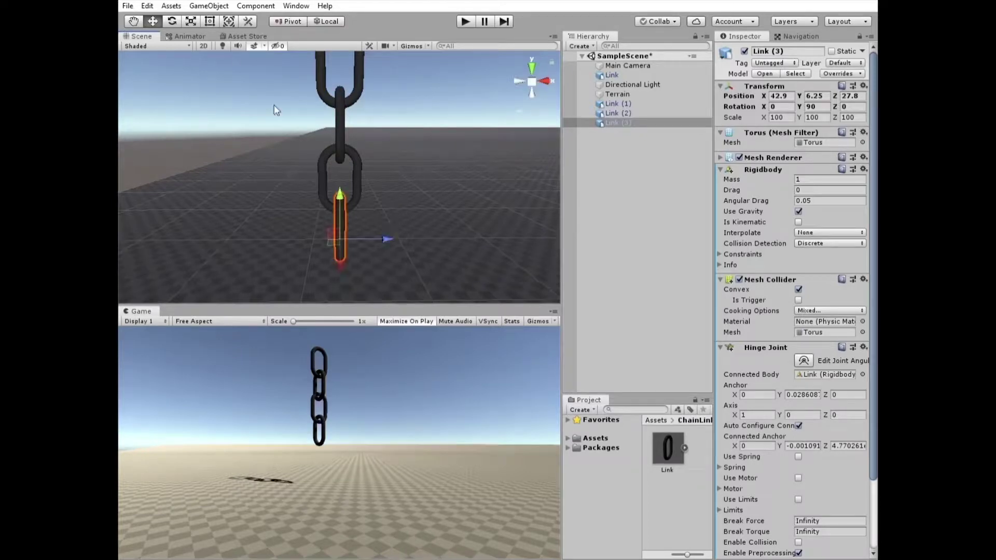
Step: Tilt Link (3) to about X -24.5, Y 84, Z 1.7 rotation and shift it to about X 43.81, Y 6.31, Z 27.89
left_click(172, 21)
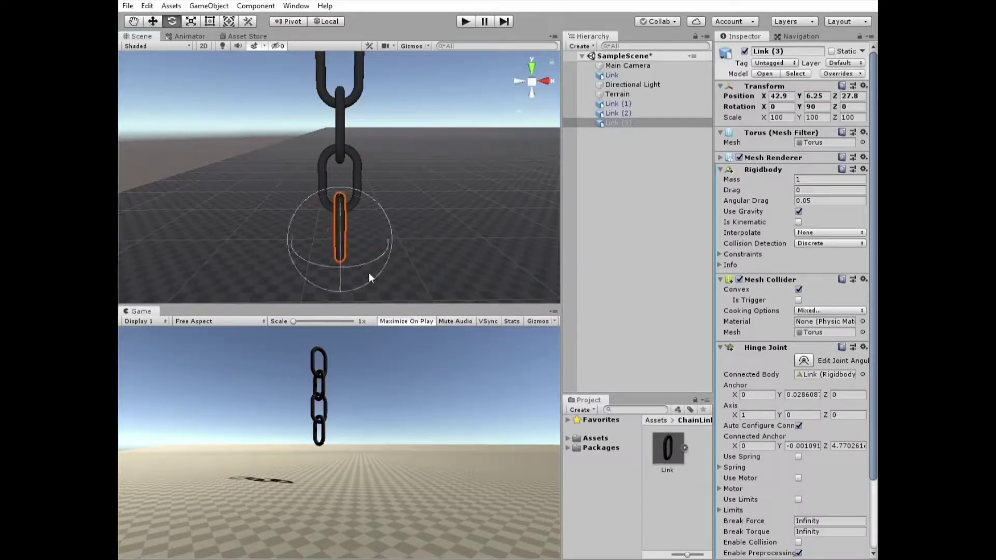
left_click_drag(371, 271, 397, 207)
left_click(153, 19)
left_click_drag(330, 183, 334, 188)
Step: Duplicate Link (2) and move the copy to about X 44.24, Y 3.82, at the lower end of the chain
key("alt")
left_click_drag(428, 198, 315, 183, "alt")
left_click(359, 166)
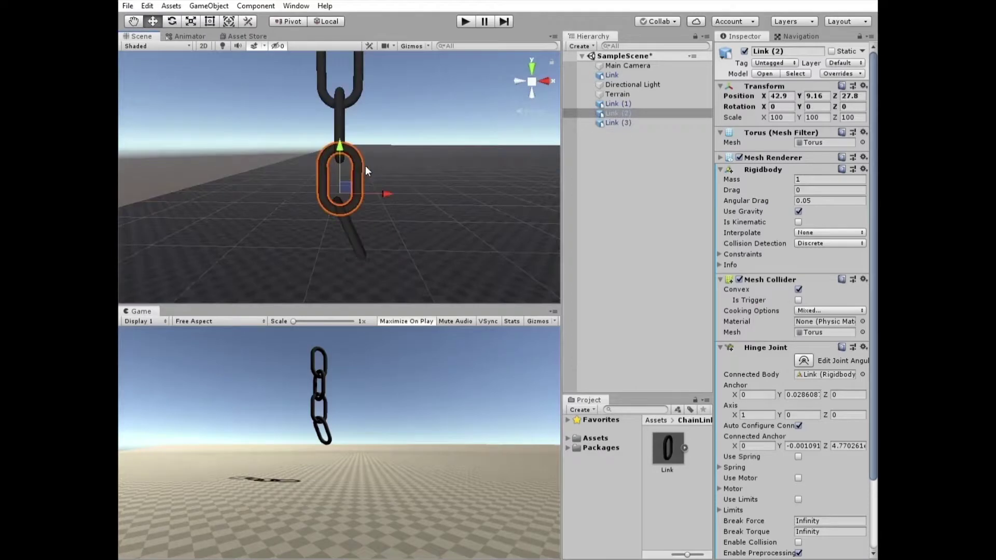
key("ctrl+d")
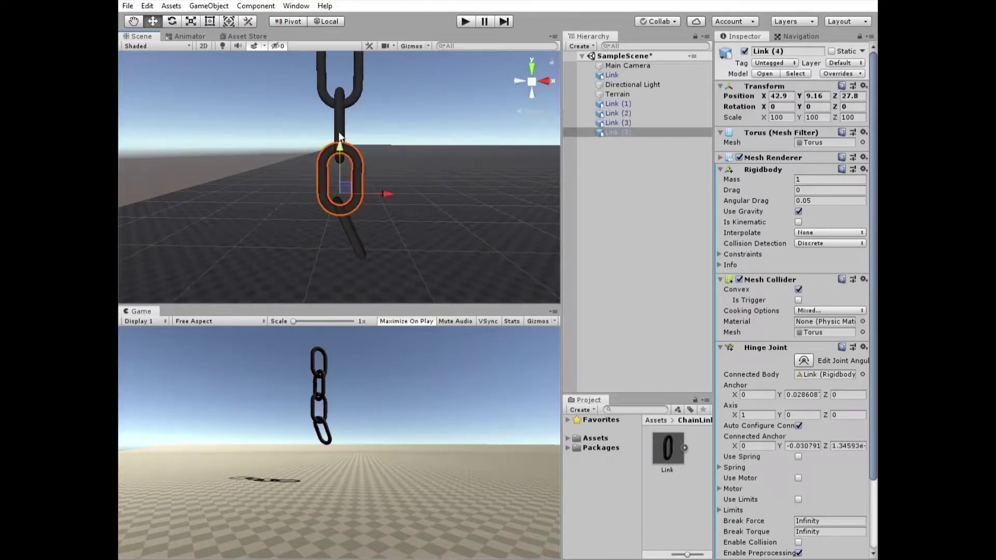
left_click_drag(338, 133, 336, 223)
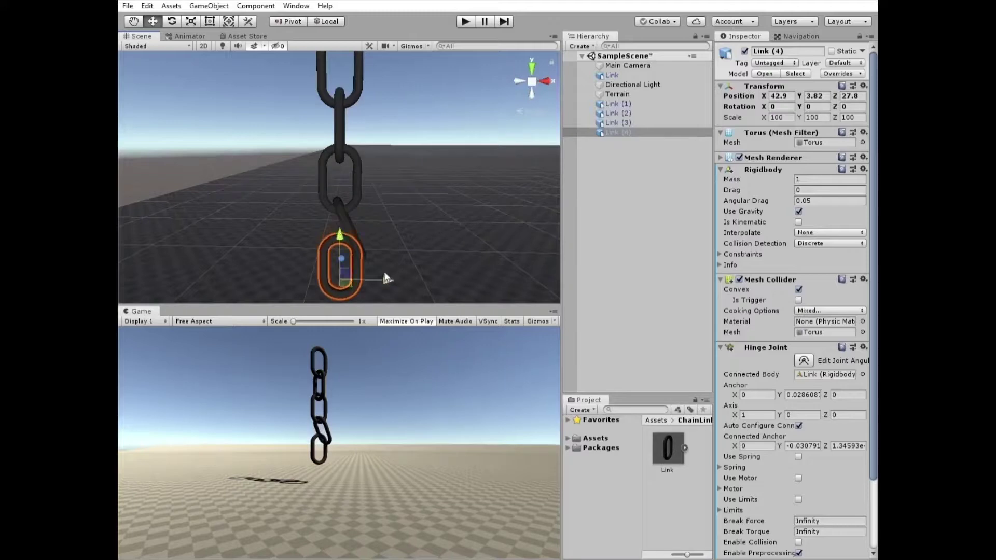
left_click_drag(383, 274, 407, 272)
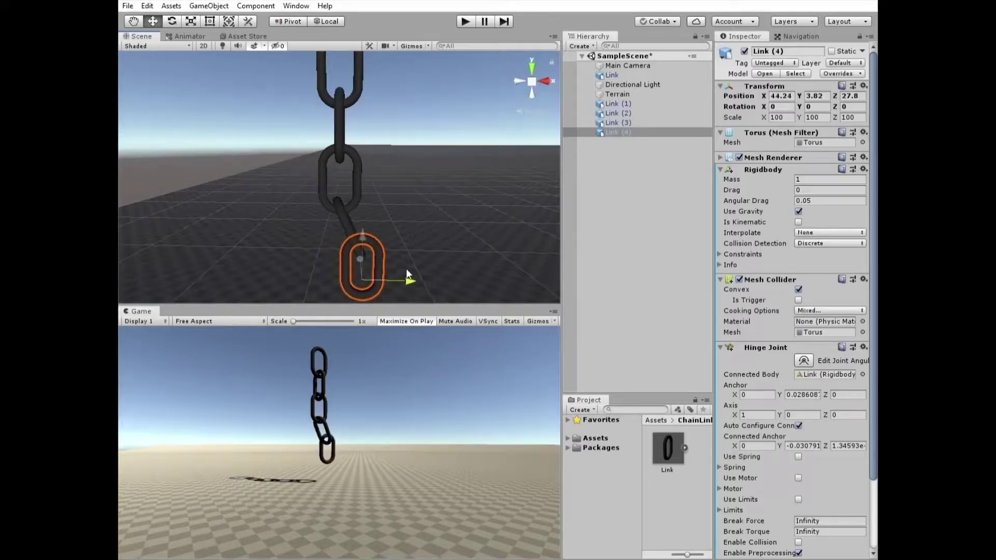
Step: Rotate Link (4) about 13.6 degrees on Z and position it at about X 44.57, Y 3.46, hooked into Link (3)
key("f")
left_click_drag(379, 239, 250, 184, "alt")
left_click_drag(340, 146, 341, 154)
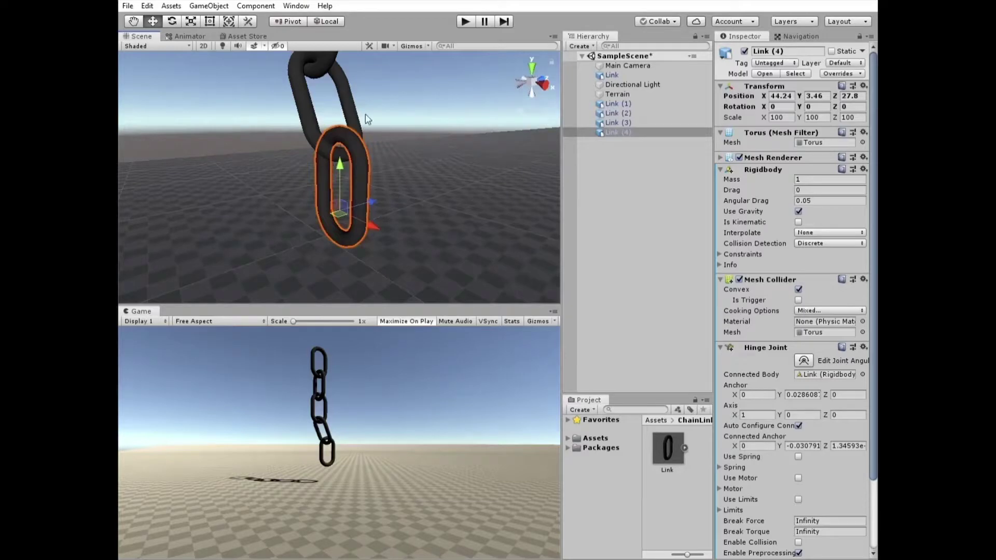
key("e")
left_click_drag(296, 154, 411, 191, "alt")
left_click_drag(370, 235, 390, 188)
key("w")
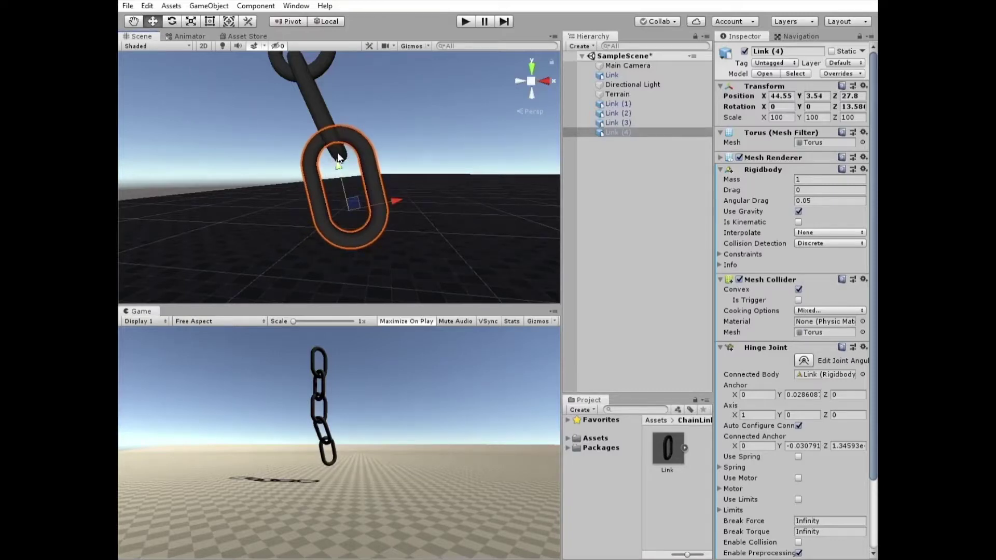
left_click_drag(337, 157, 338, 160)
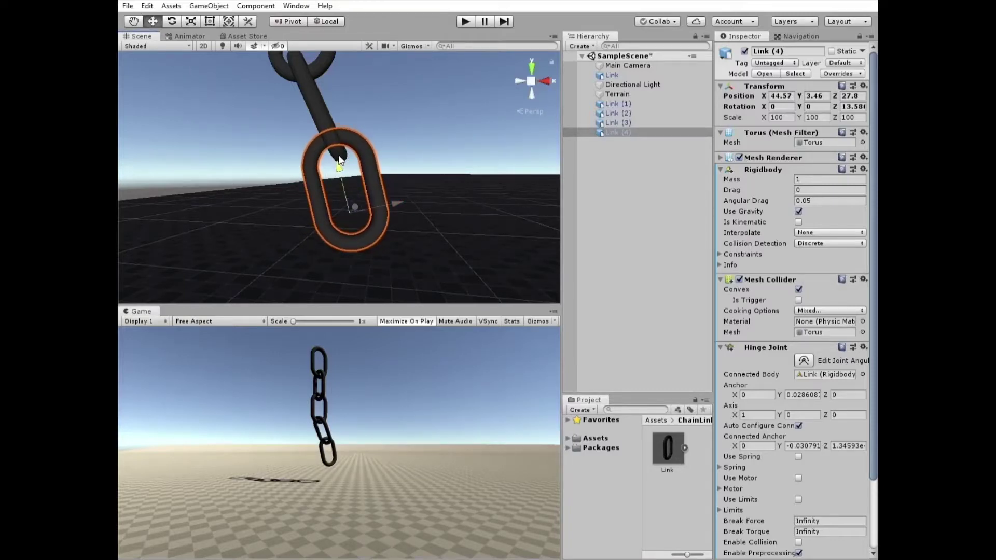
Step: Set the connected body of Link (2)'s Hinge Joint to Link (1)
left_click(674, 102)
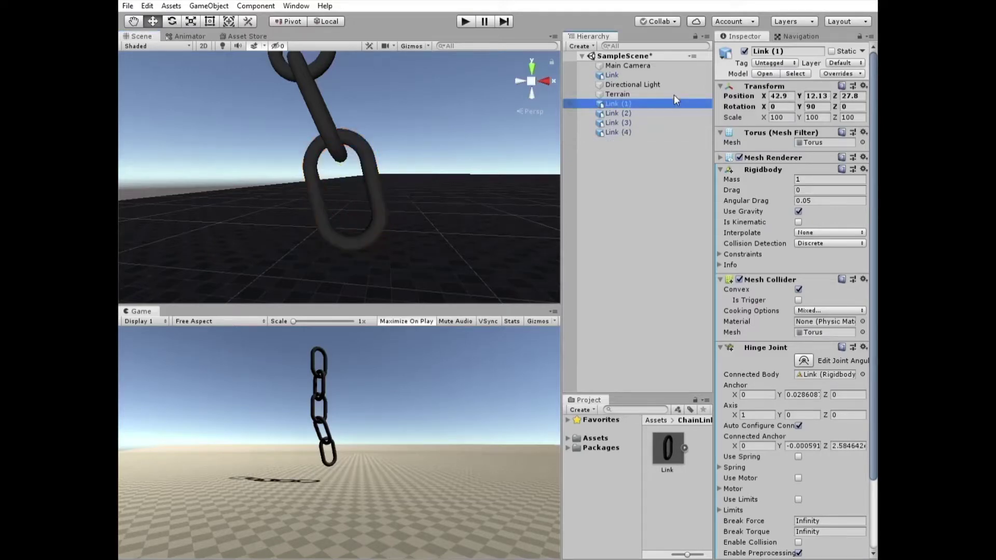
scroll(405, 125, "down", 2)
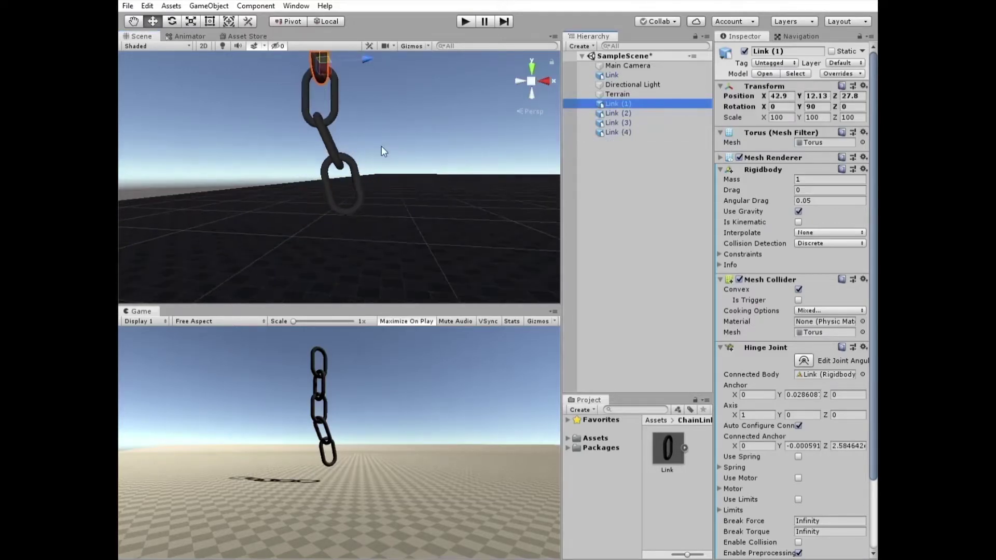
key("f")
scroll(418, 195, "down", 1)
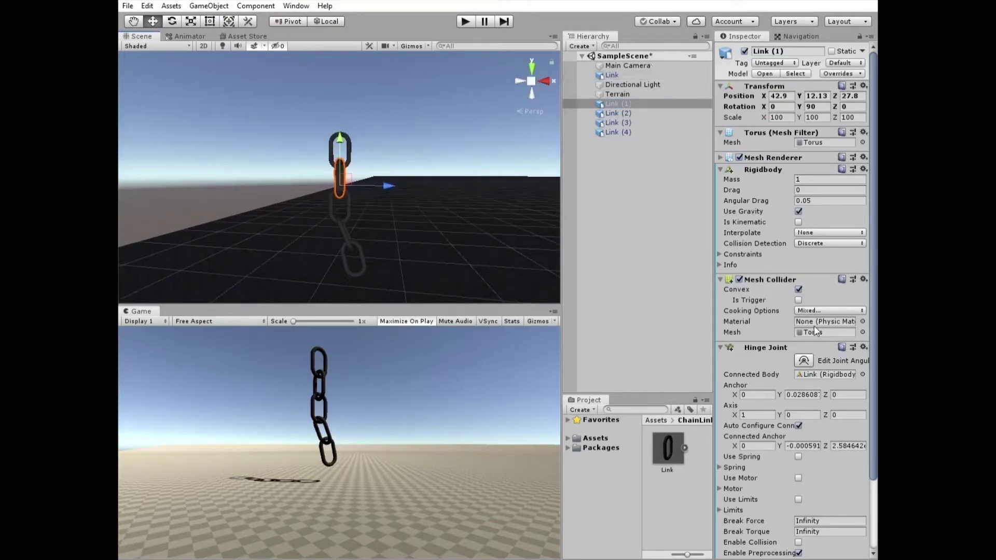
left_click(620, 113)
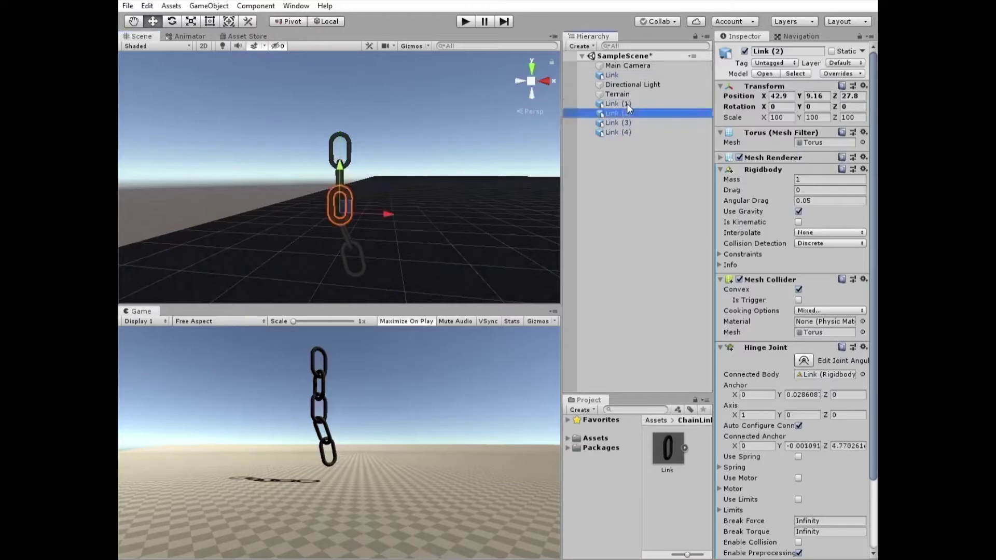
left_click_drag(619, 104, 807, 366)
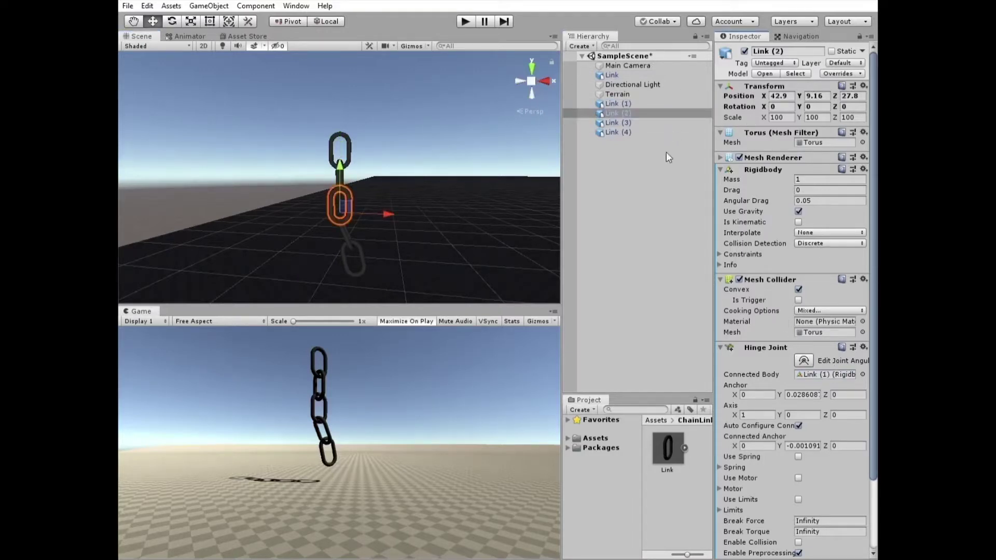
Step: Connect Link (3)'s Hinge Joint to Link (2), and Link (4)'s Hinge Joint to Link (3)
left_click(655, 110)
key("Down")
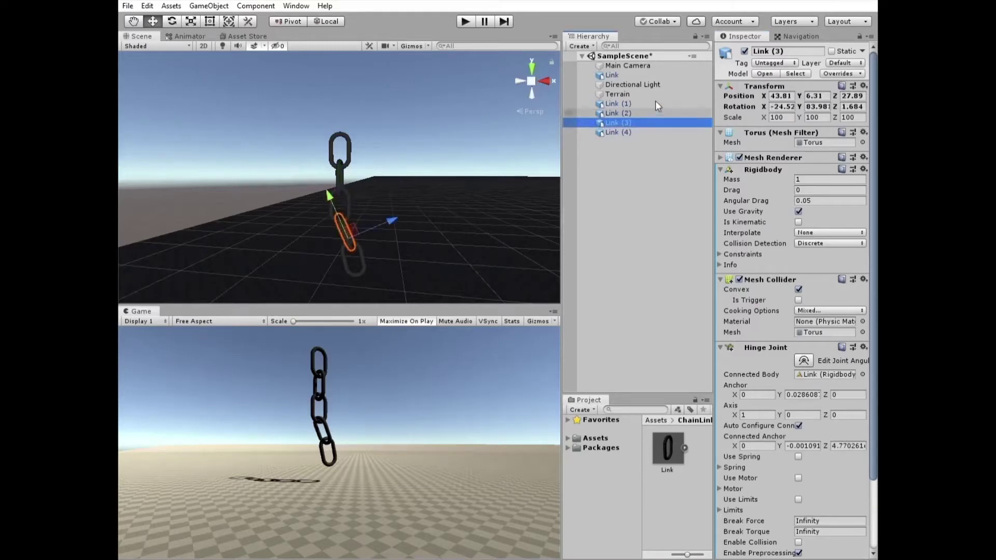
left_click_drag(655, 112, 825, 374)
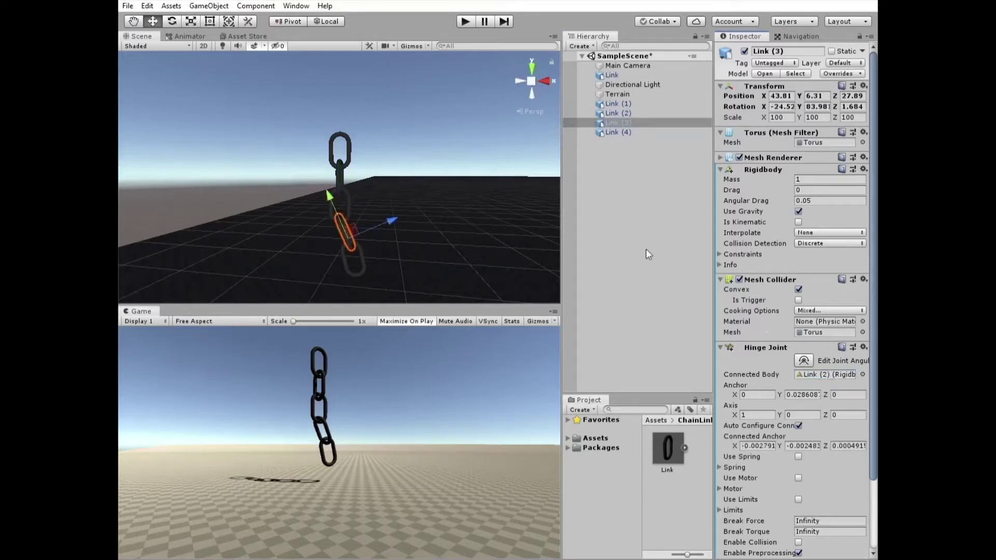
left_click(651, 132)
left_click_drag(648, 123, 805, 364)
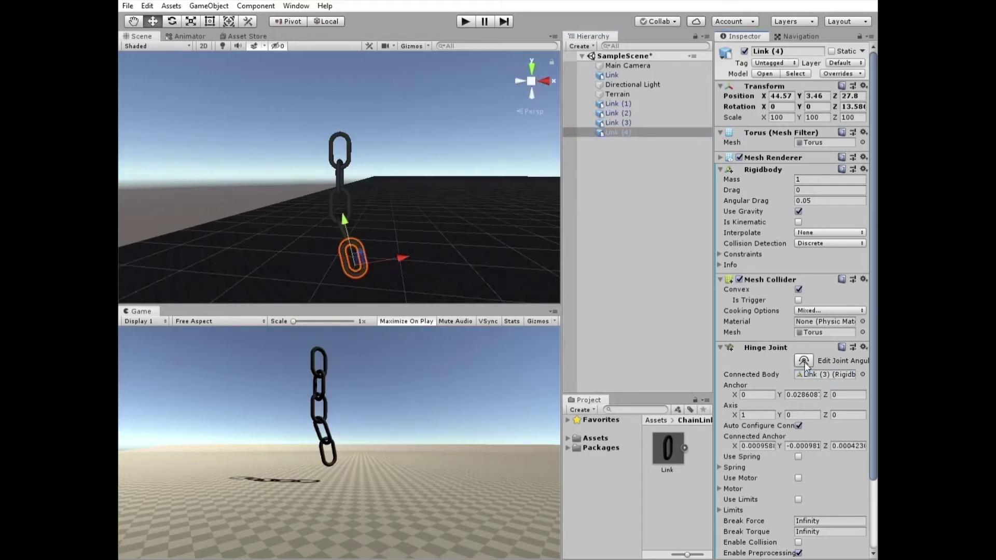
scroll(777, 332, "down", 3)
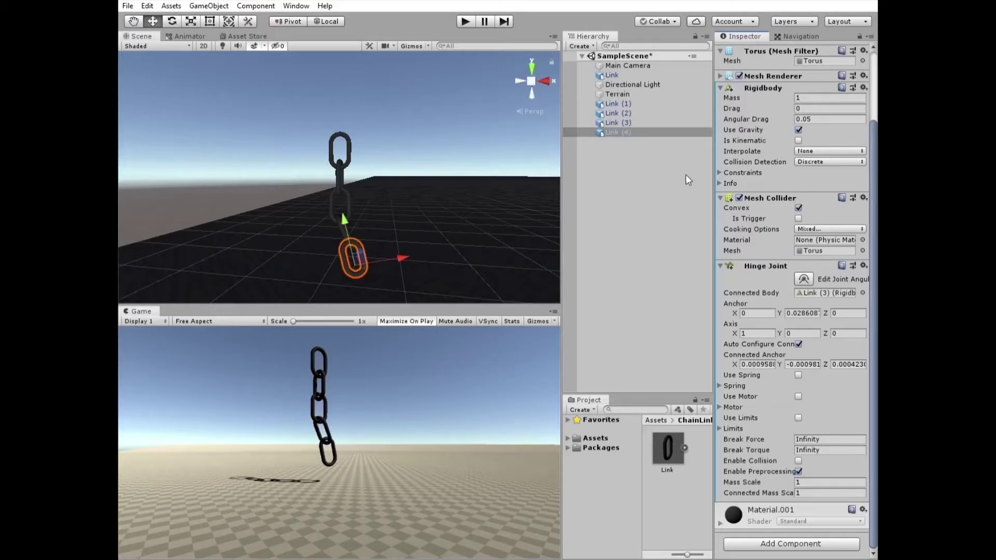
Step: Make the topmost Link kinematic with a Mesh Collider and run the scene in Play mode
left_click(637, 74)
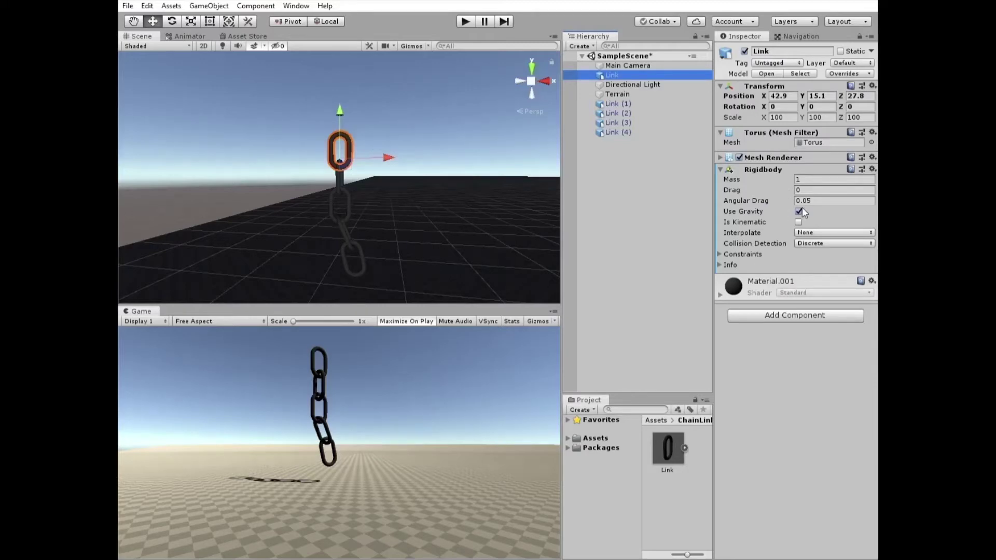
left_click(798, 222)
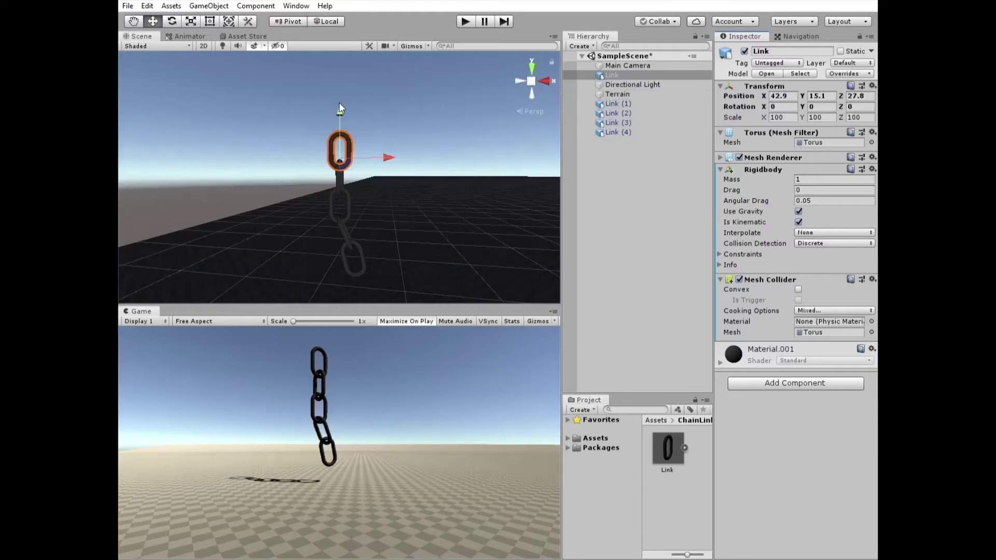
left_click(465, 21)
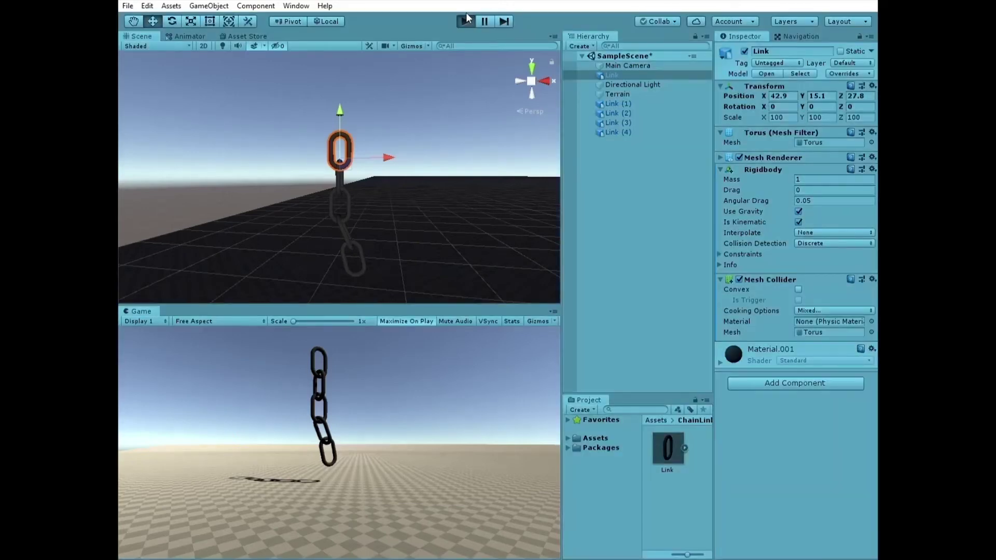